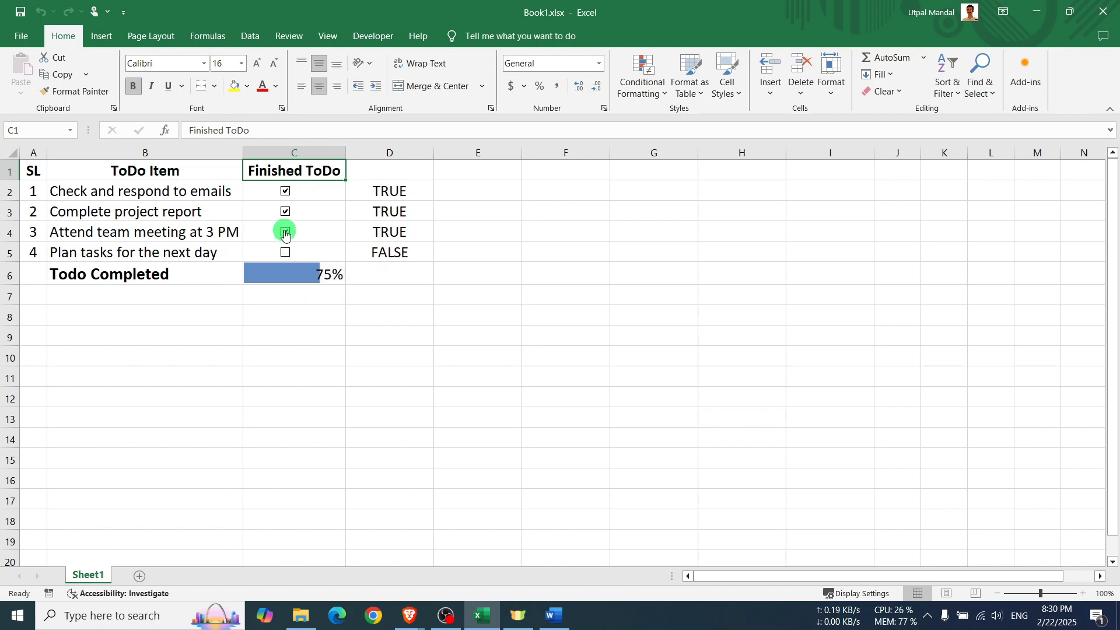
Untick the check boxes of the first three to-do items in the finished list.
left_click(285, 231)
left_click(286, 211)
left_click(285, 190)
left_click(377, 323)
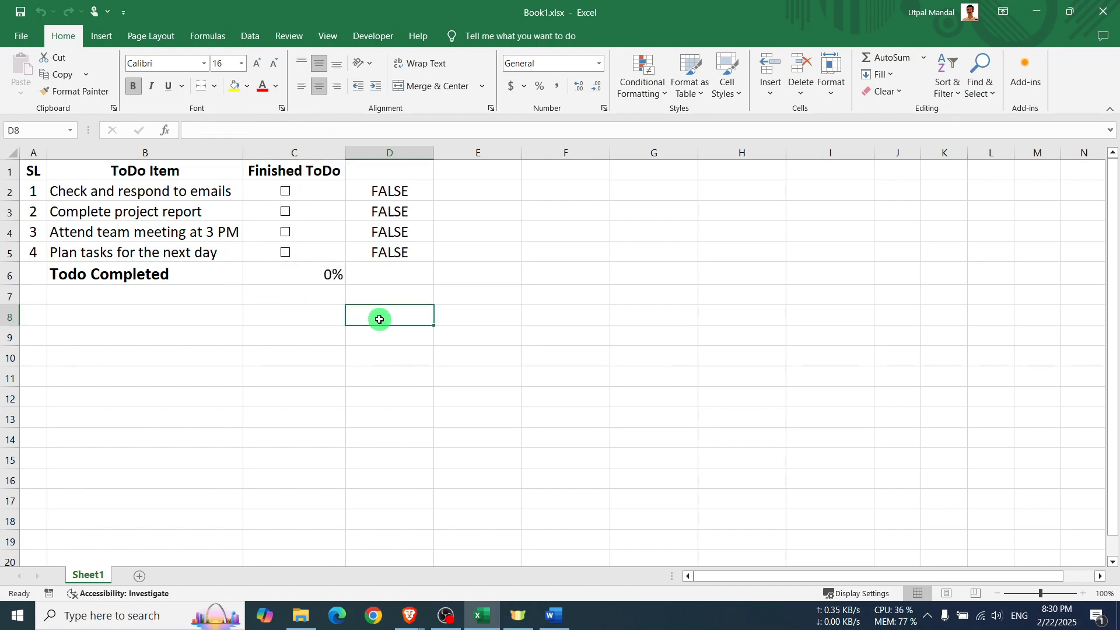
left_click_drag(411, 297, 34, 153)
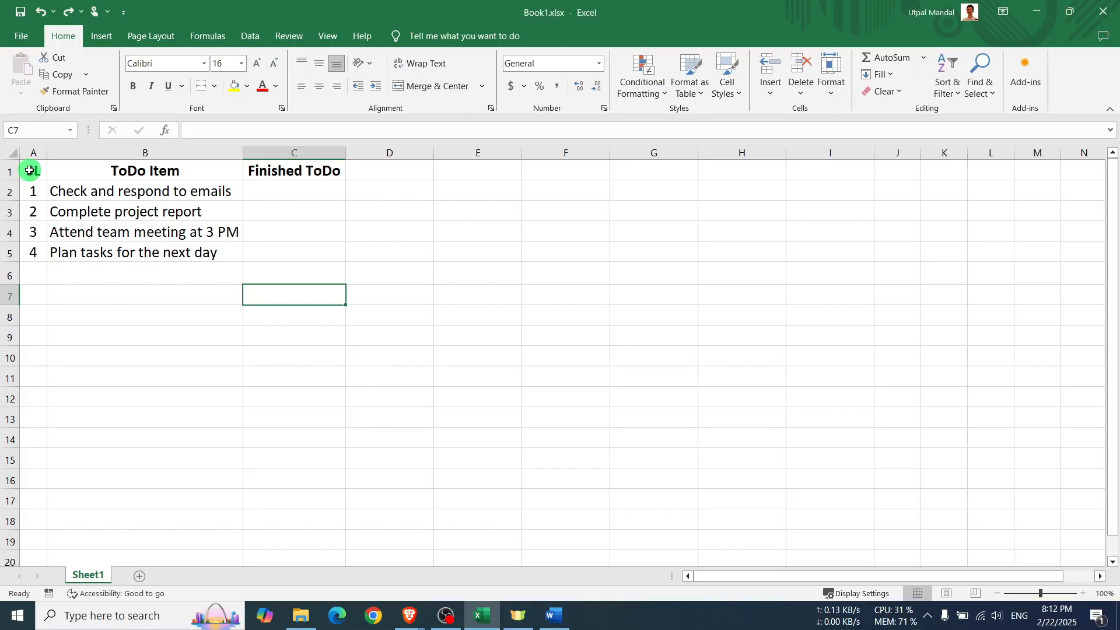
left_click_drag(30, 169, 303, 255)
left_click(277, 293)
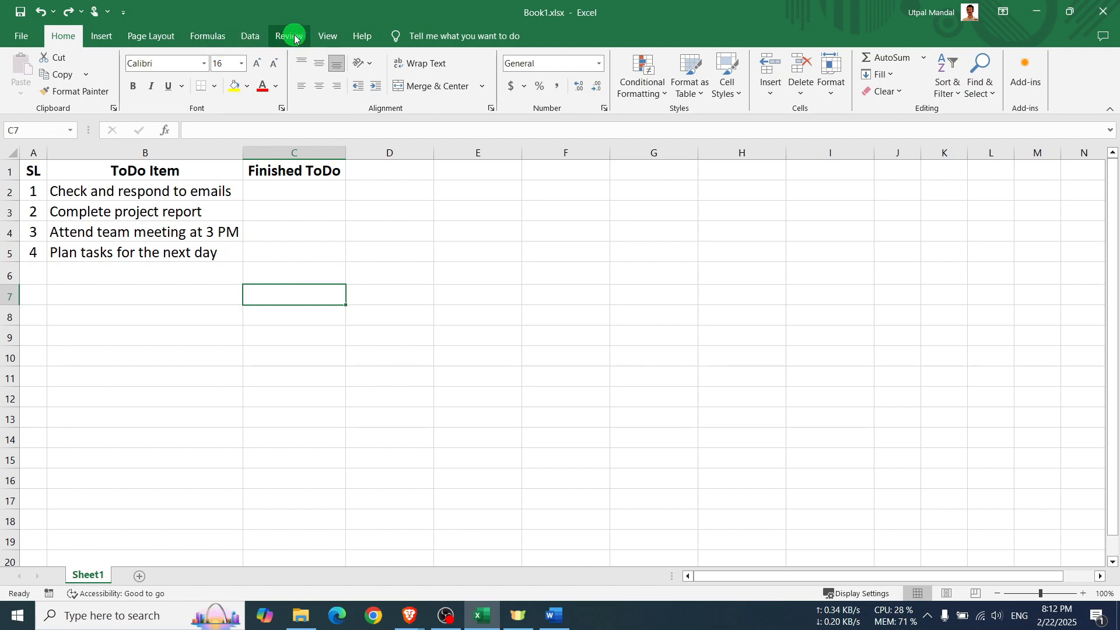
Customize the ribbon to show the Developer tab under Main Tabs.
right_click(328, 38)
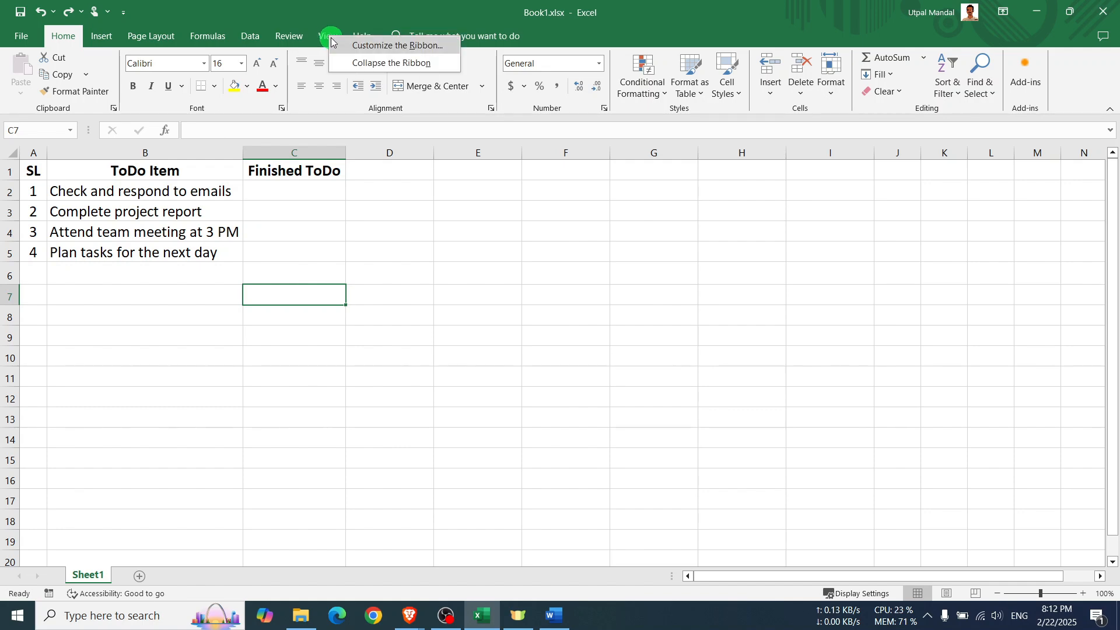
left_click(393, 47)
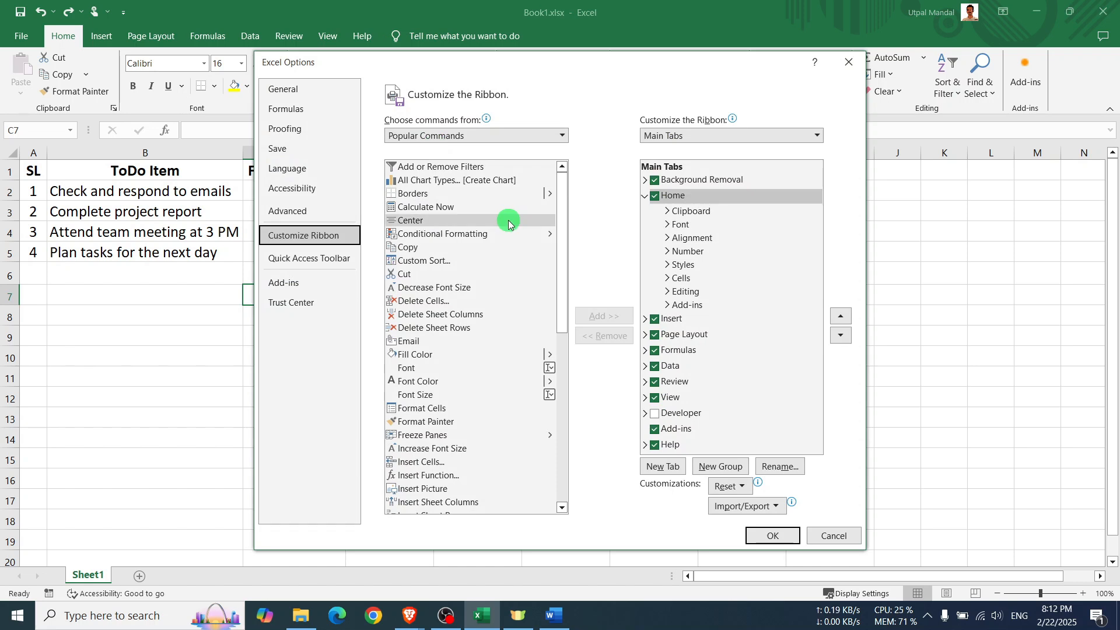
left_click_drag(605, 70, 569, 64)
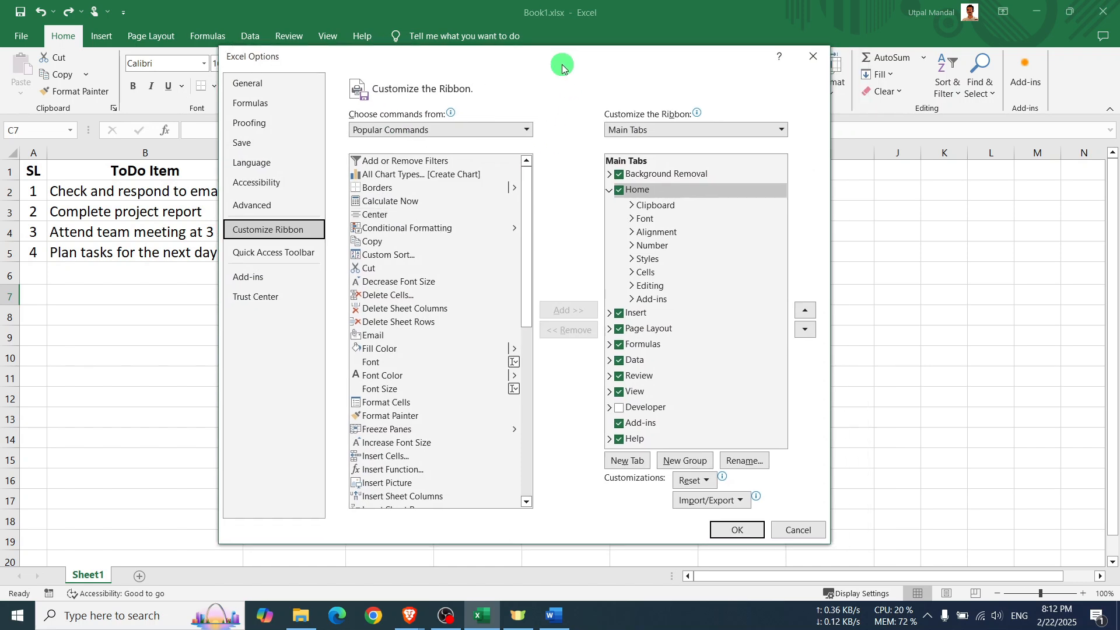
left_click(619, 411)
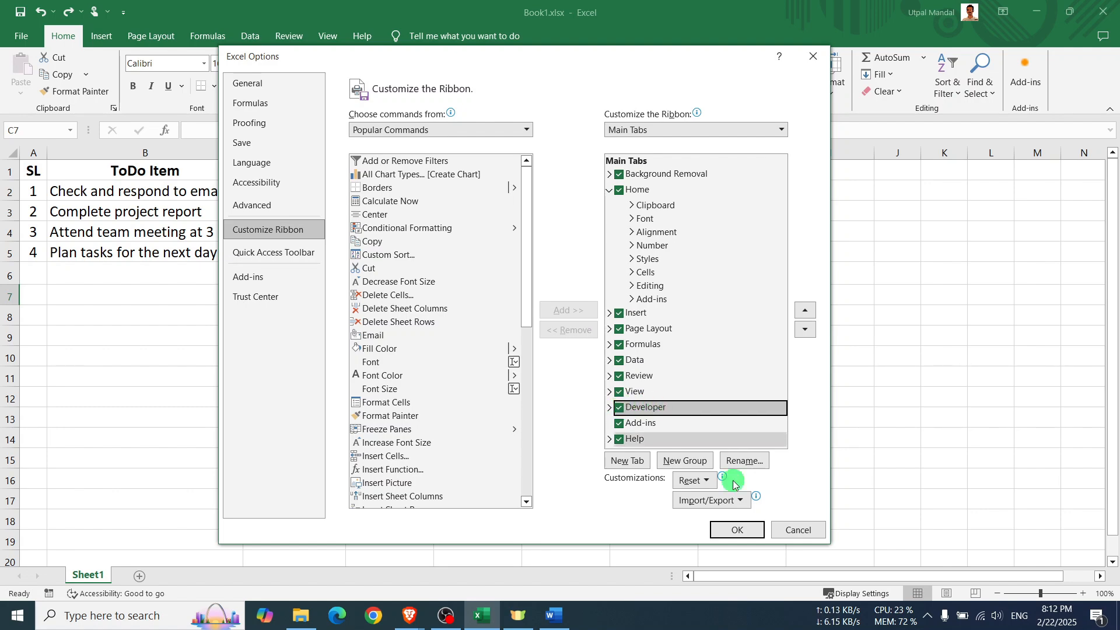
left_click(737, 530)
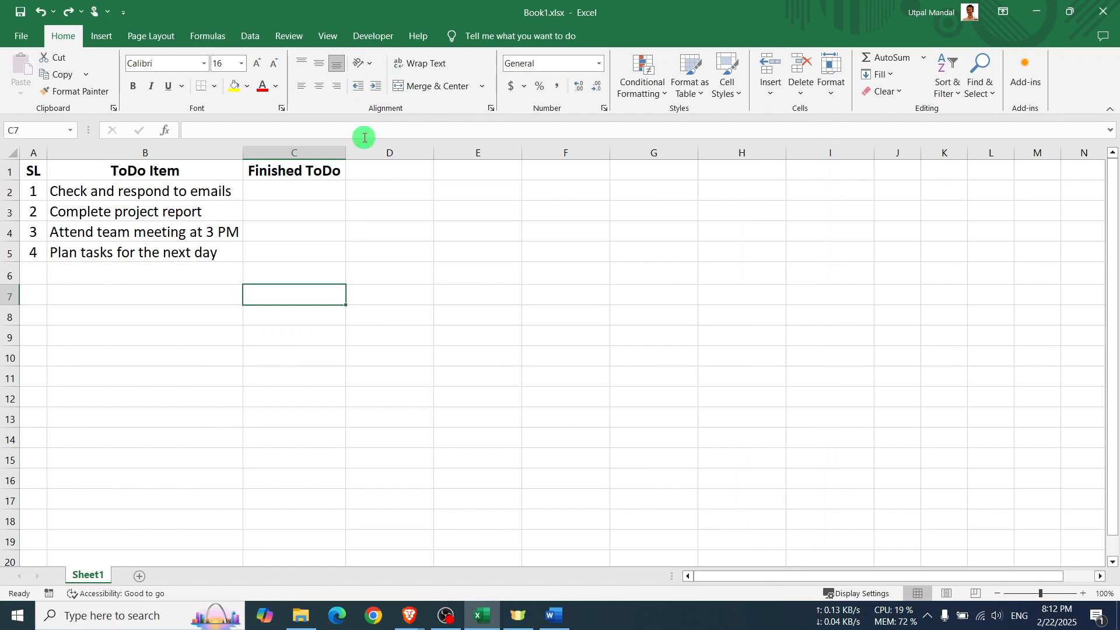
Insert a form-control check box in cell C2 and adjust its size and position to sit within the cell's row.
left_click(326, 184)
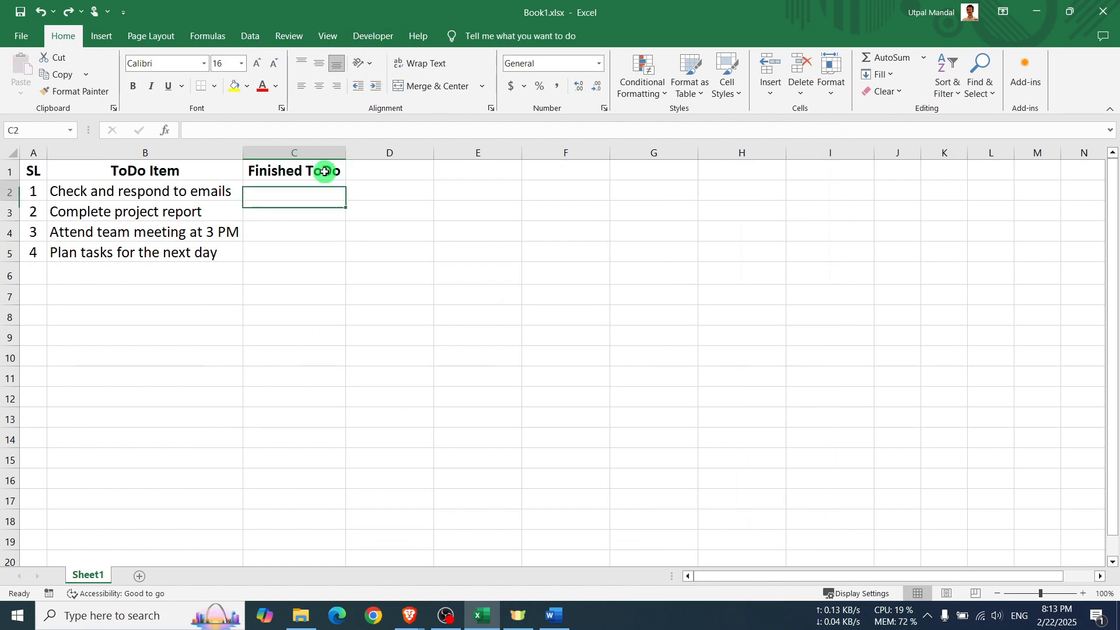
left_click(372, 36)
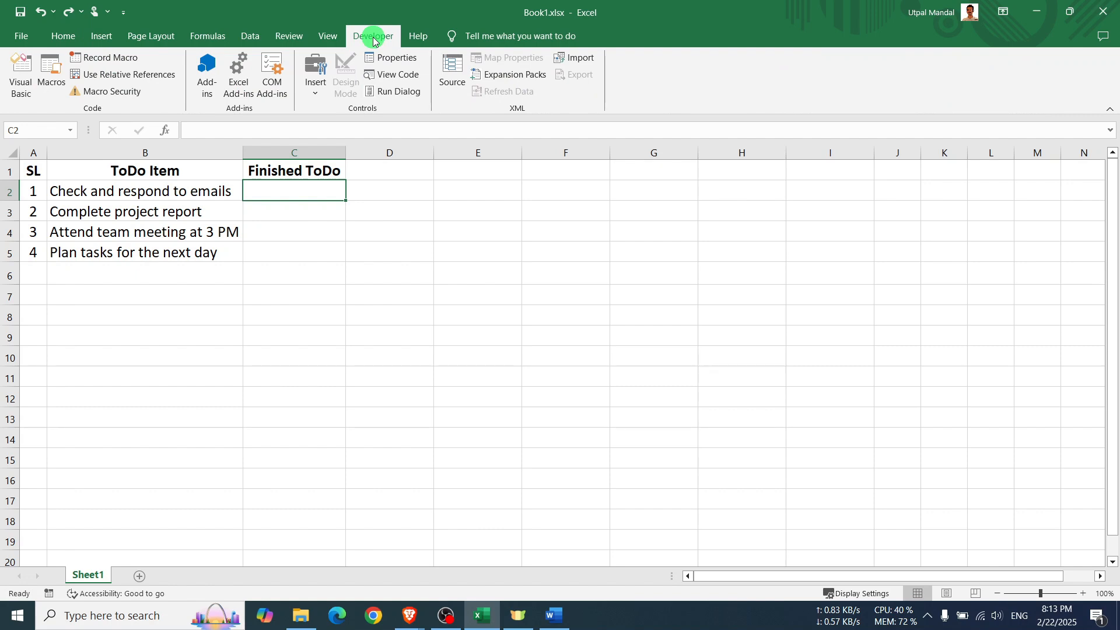
left_click(317, 92)
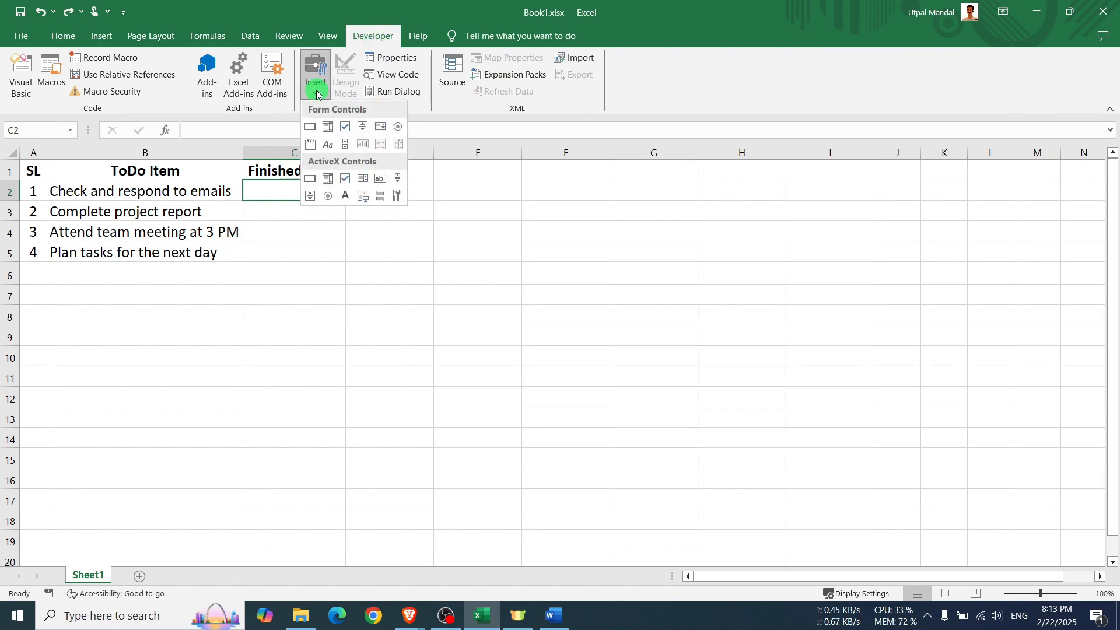
left_click(345, 128)
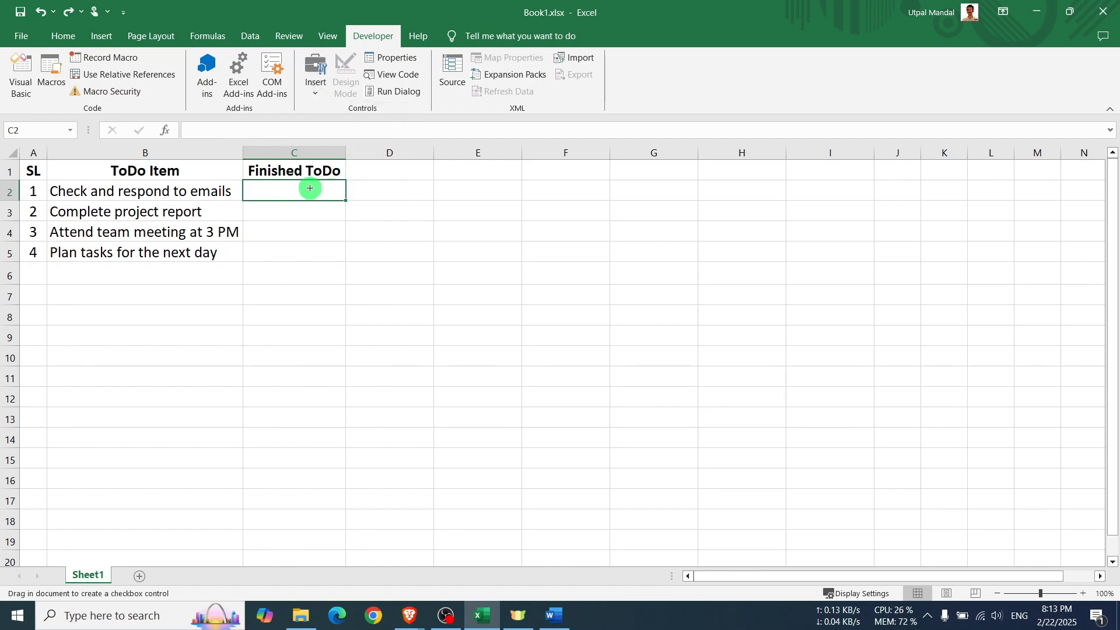
left_click(261, 190)
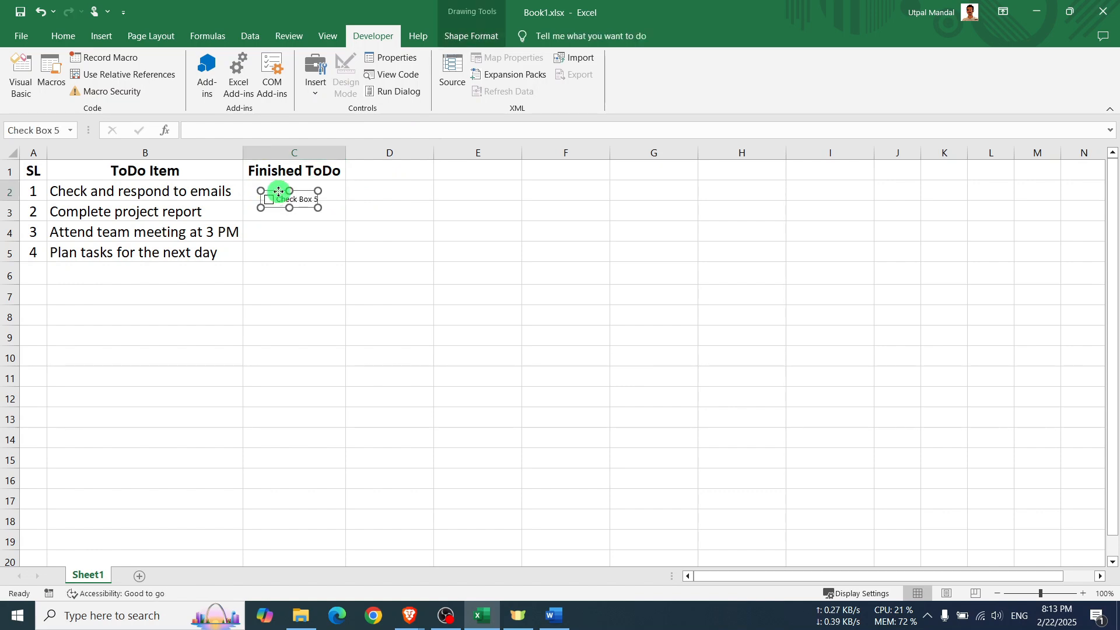
left_click_drag(279, 194, 330, 197)
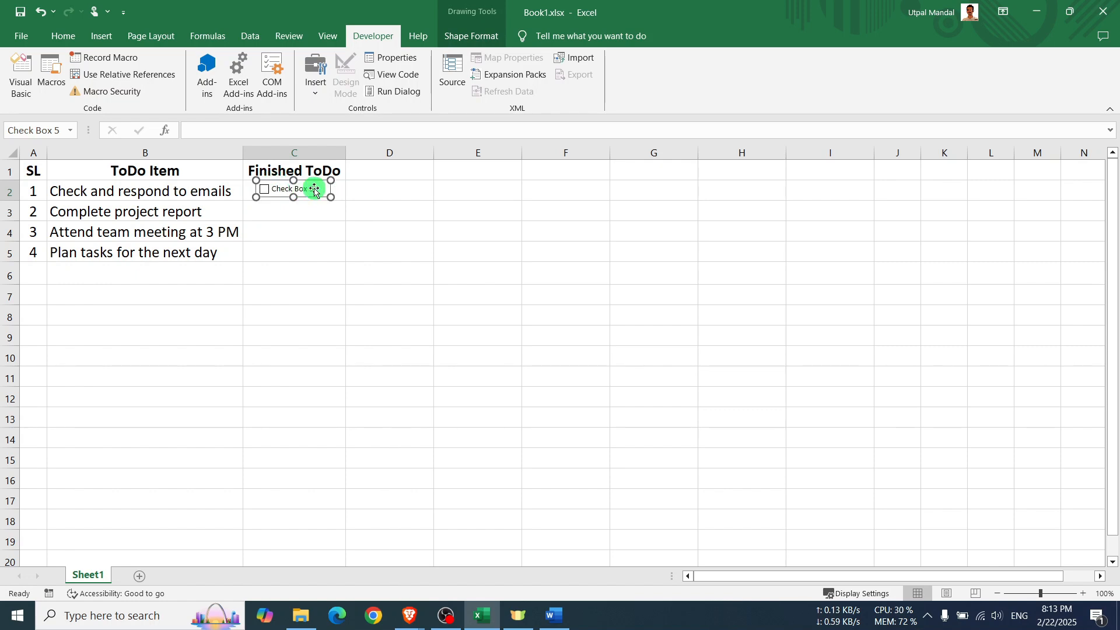
Delete the caption text of the check box in C2 so only the box remains.
left_click(278, 190)
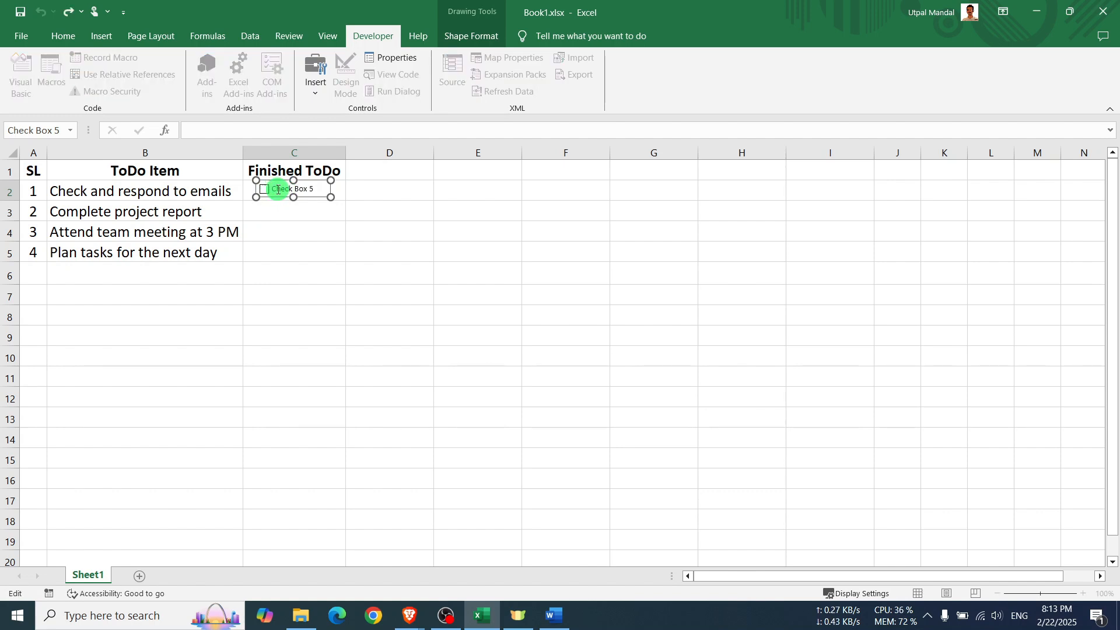
left_click_drag(298, 188, 309, 189)
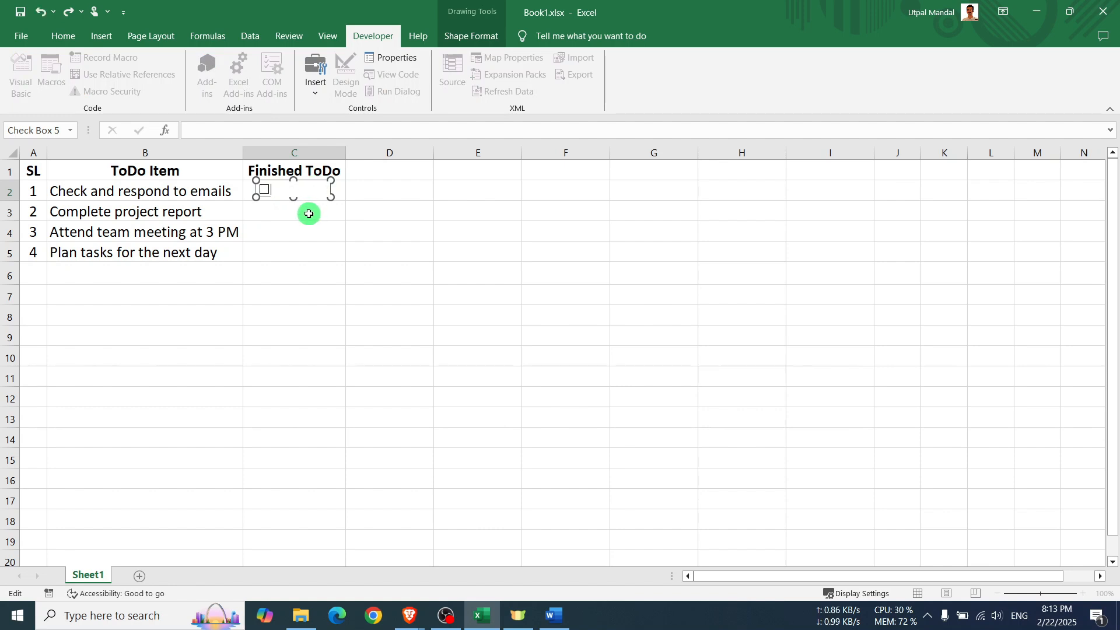
left_click(309, 212)
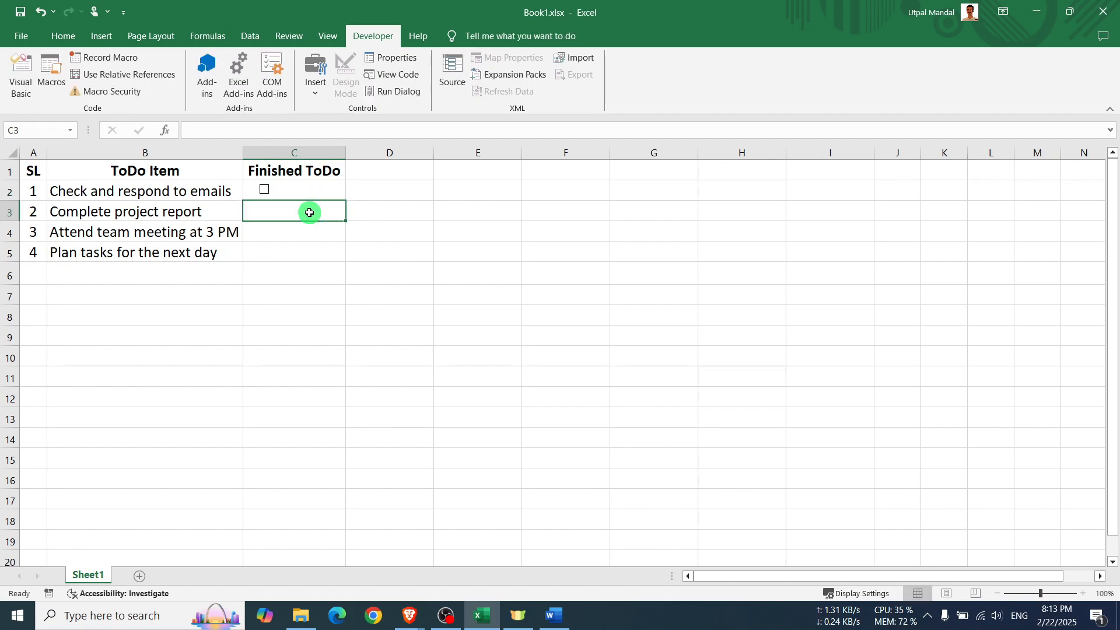
Test the check box in C2 by ticking it and clearing it again.
left_click(263, 192)
left_click(267, 191)
left_click(262, 187)
left_click(301, 245)
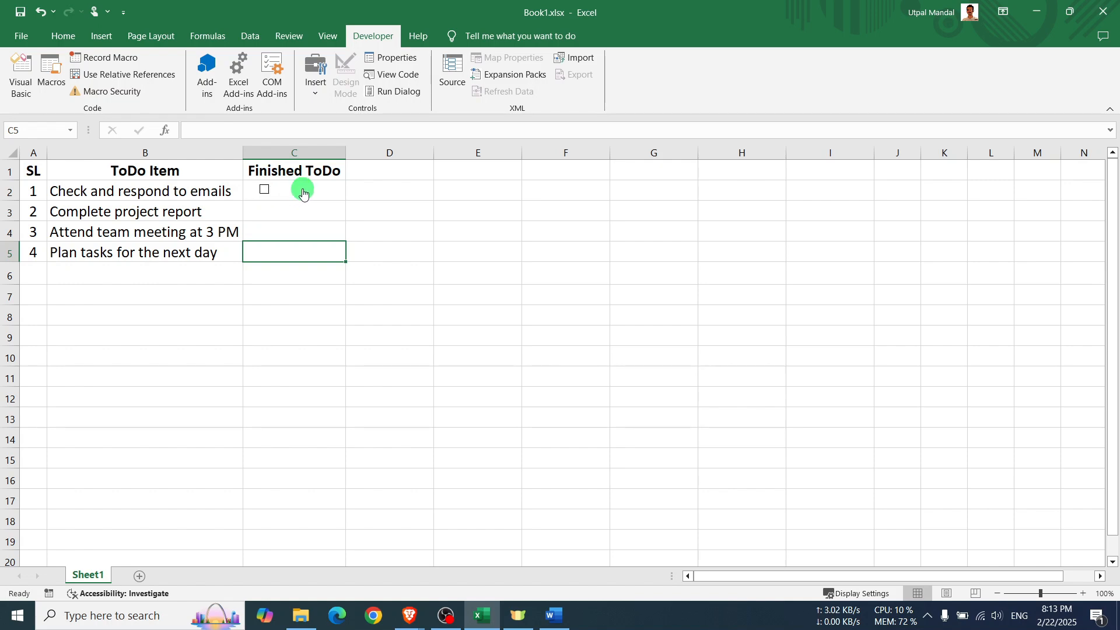
right_click(269, 192)
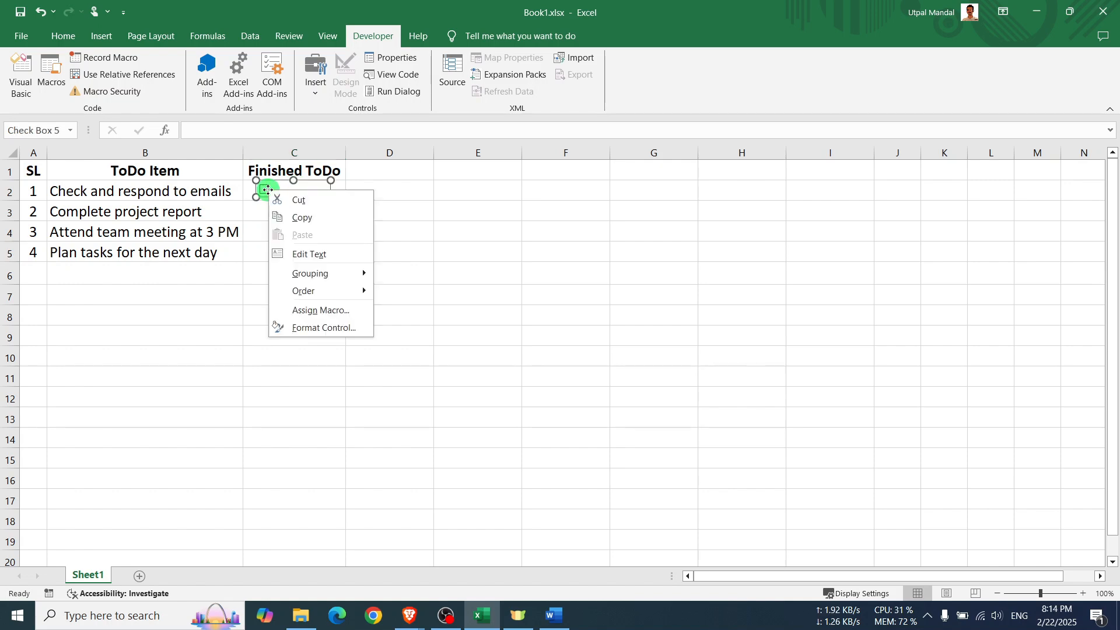
key("Escape")
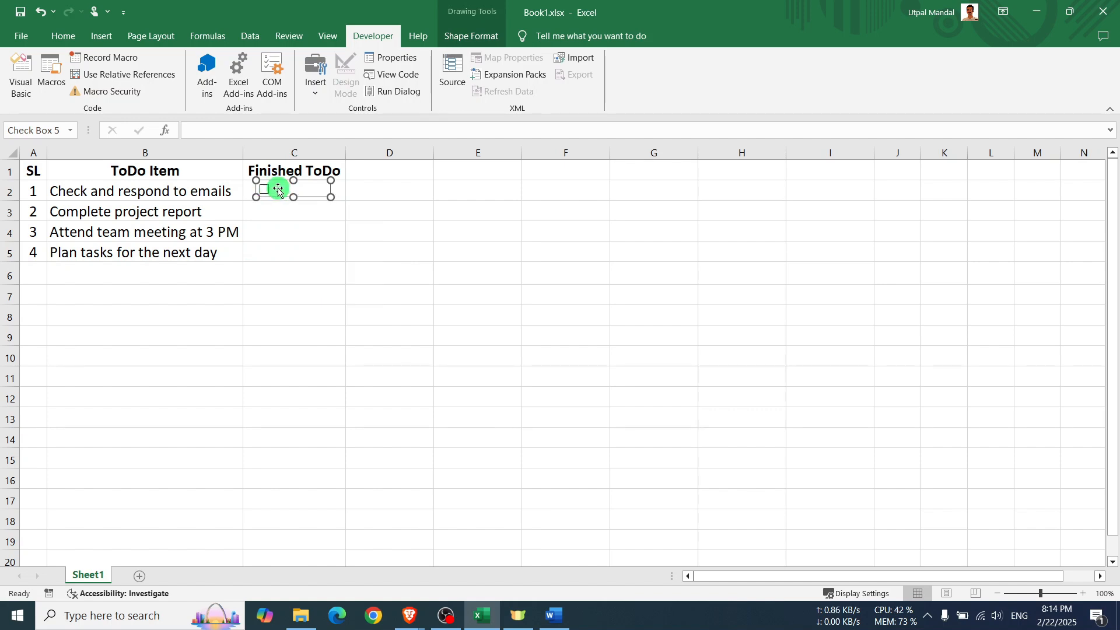
key("Escape")
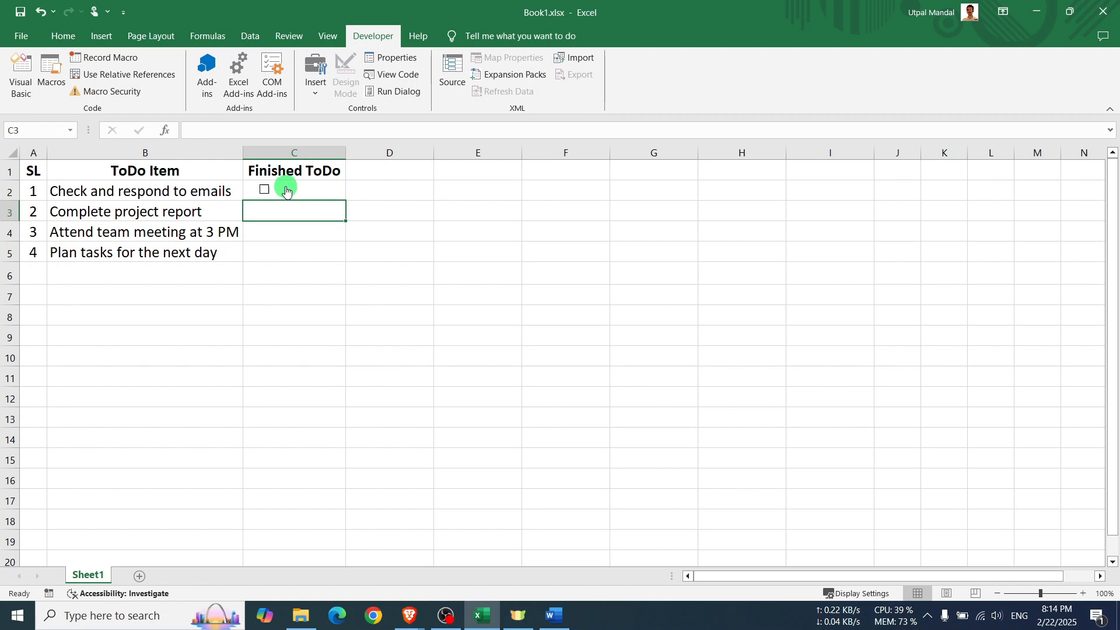
Move the check box to the middle of cell C2.
left_click(274, 190, "ctrl")
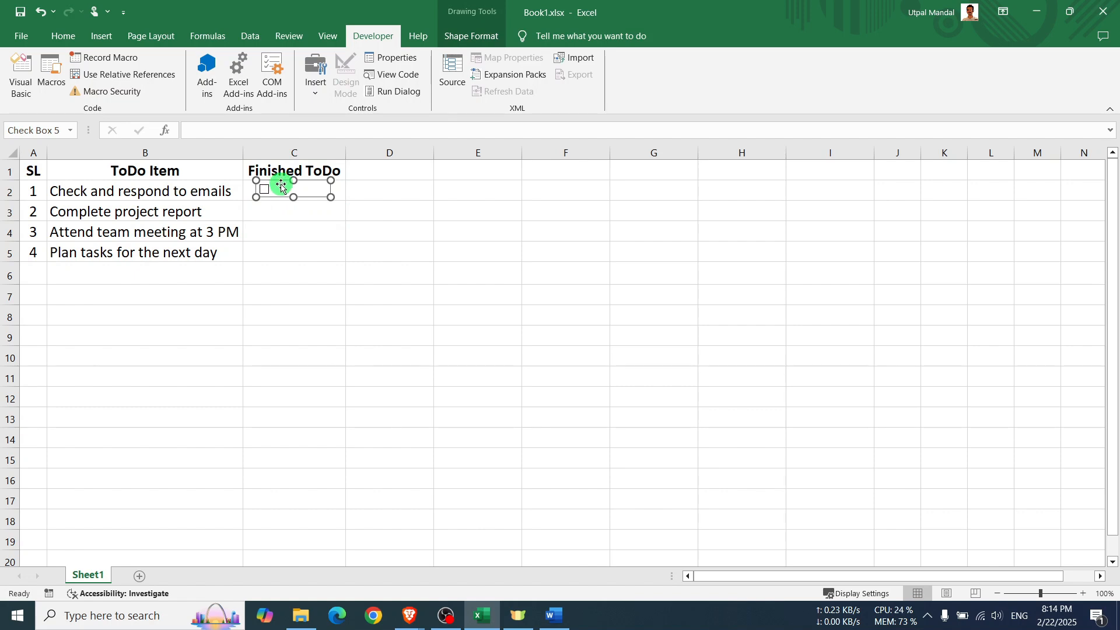
left_click_drag(279, 184, 300, 182)
left_click(299, 232)
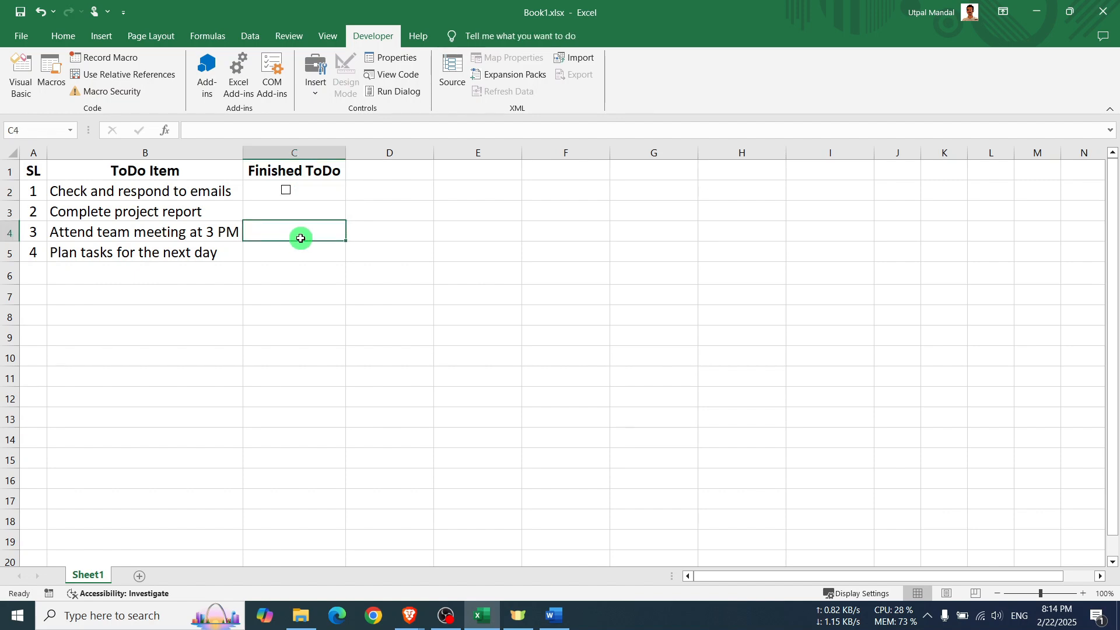
Fill cell C2 down one row to copy its check box into C3.
left_click(253, 188)
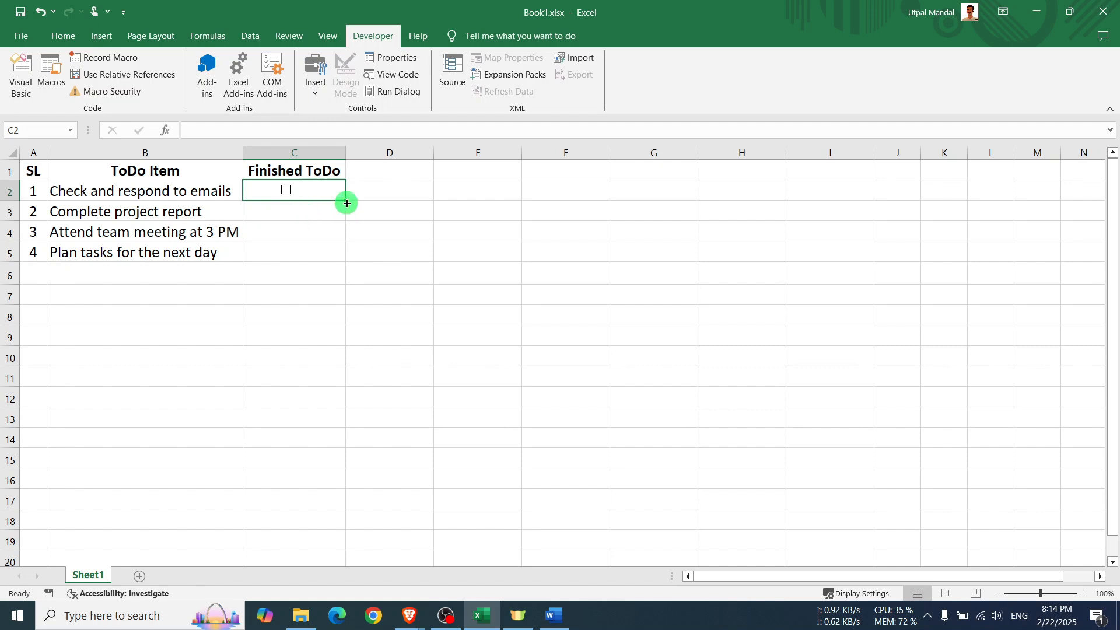
left_click_drag(346, 202, 343, 217)
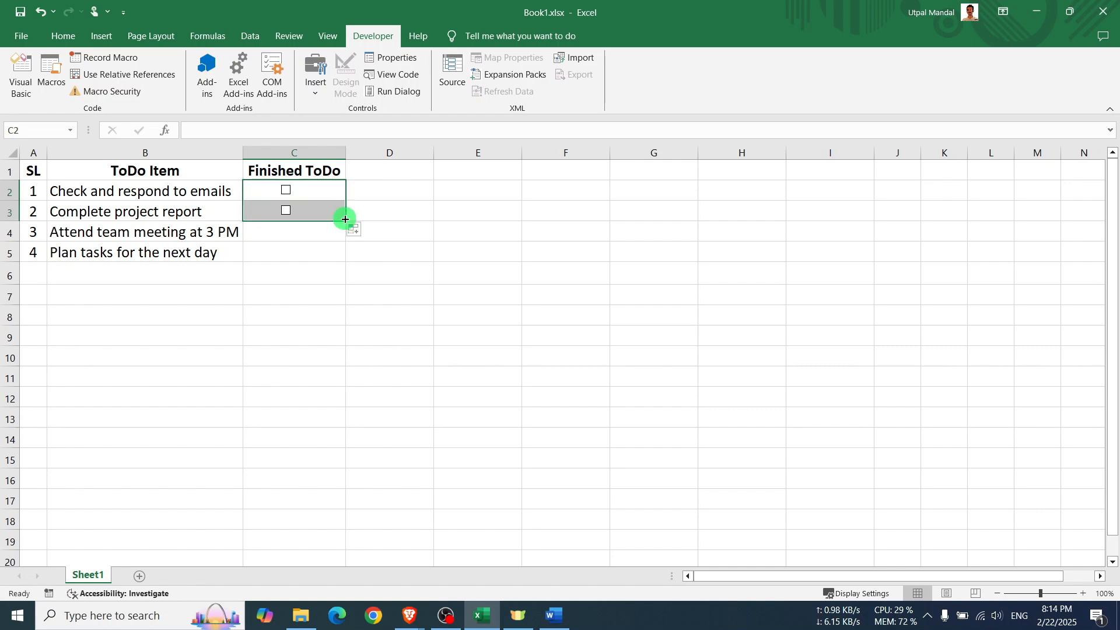
left_click(435, 216)
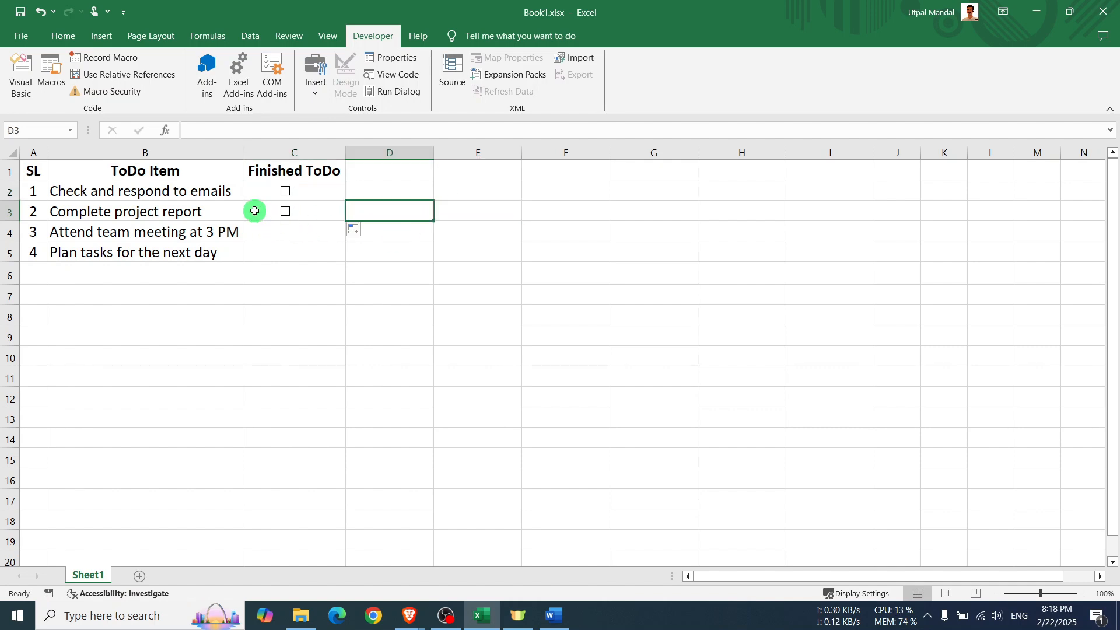
Fill the check box in C3 down through C5.
left_click(254, 216)
left_click_drag(255, 216, 250, 245)
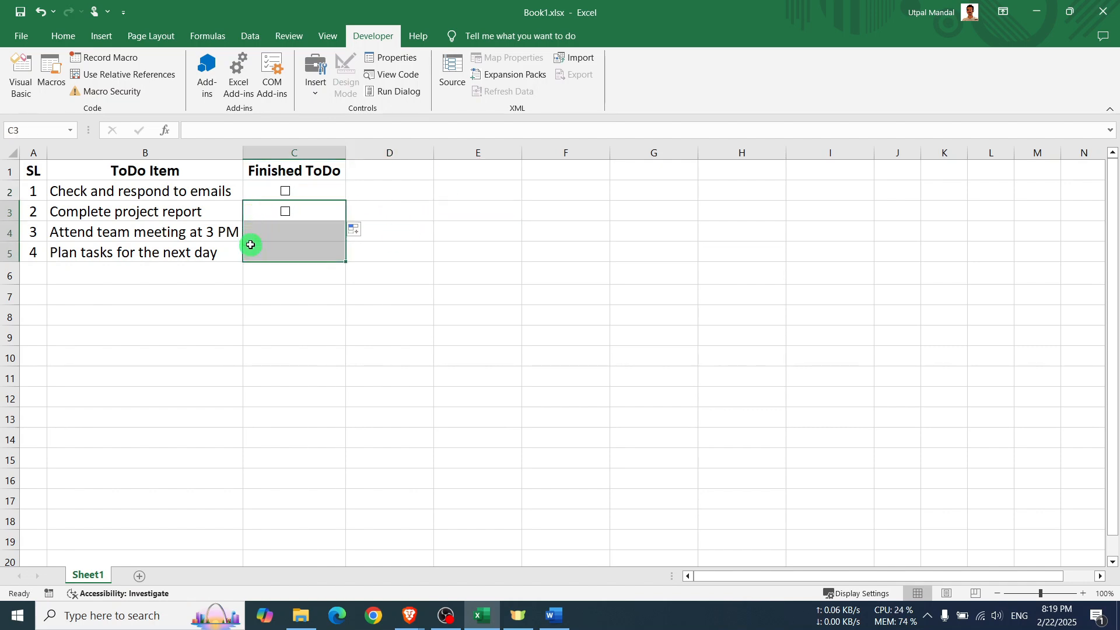
key("ctrl+d")
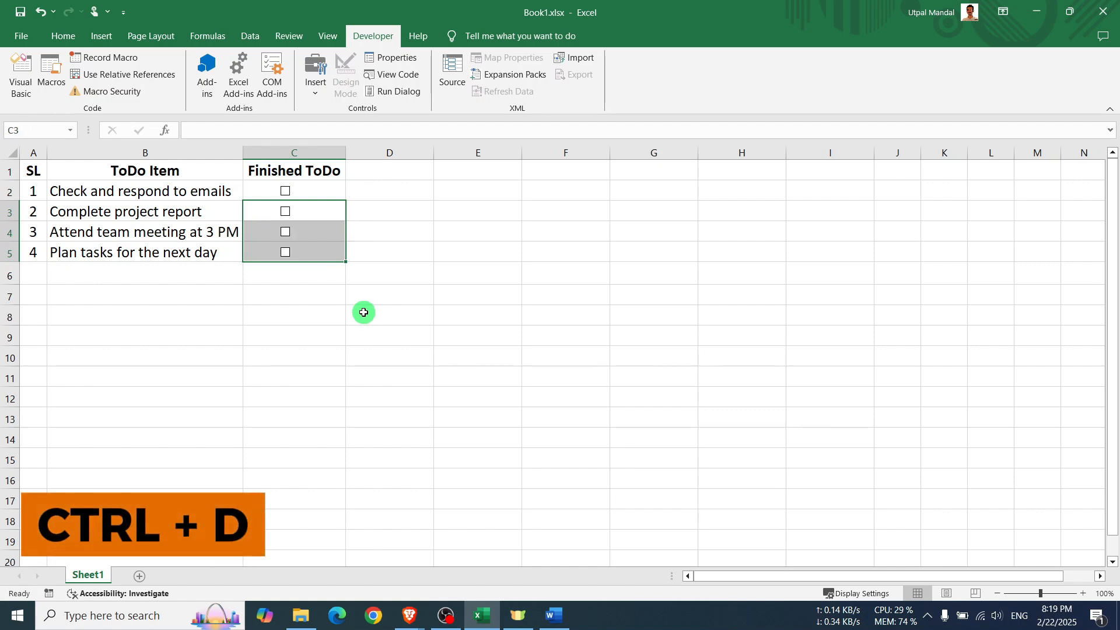
left_click(364, 313)
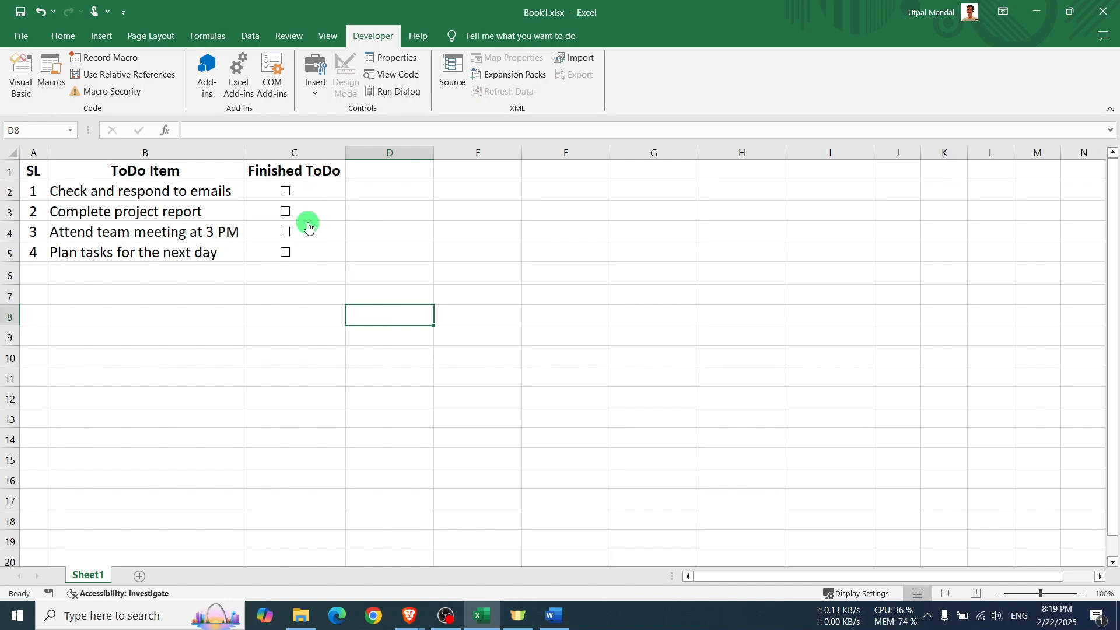
left_click(287, 193)
left_click(287, 192)
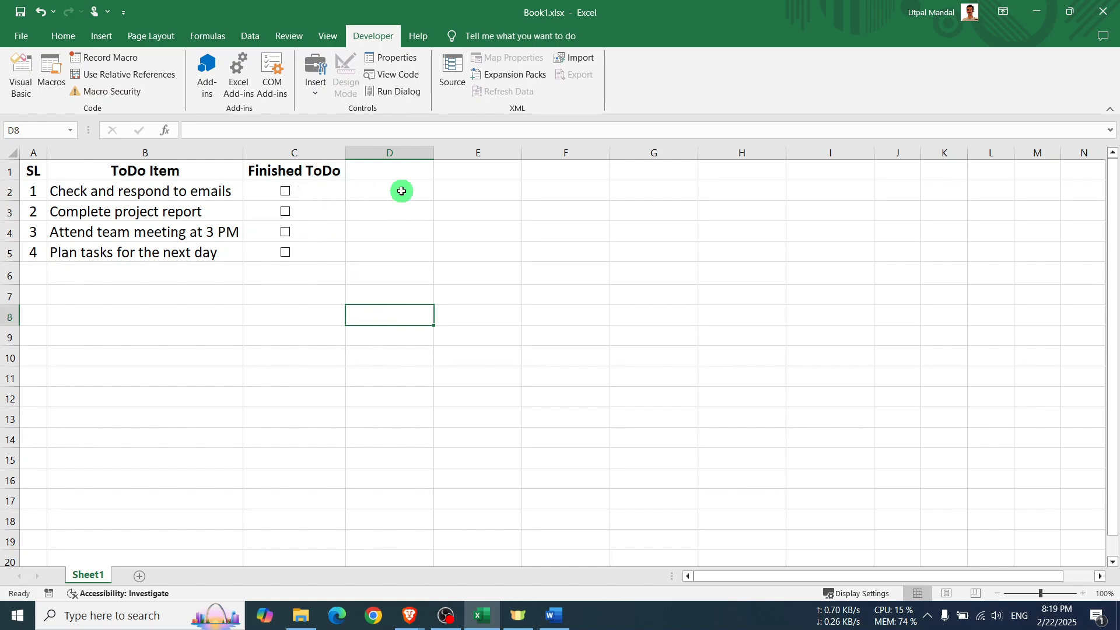
left_click(405, 186)
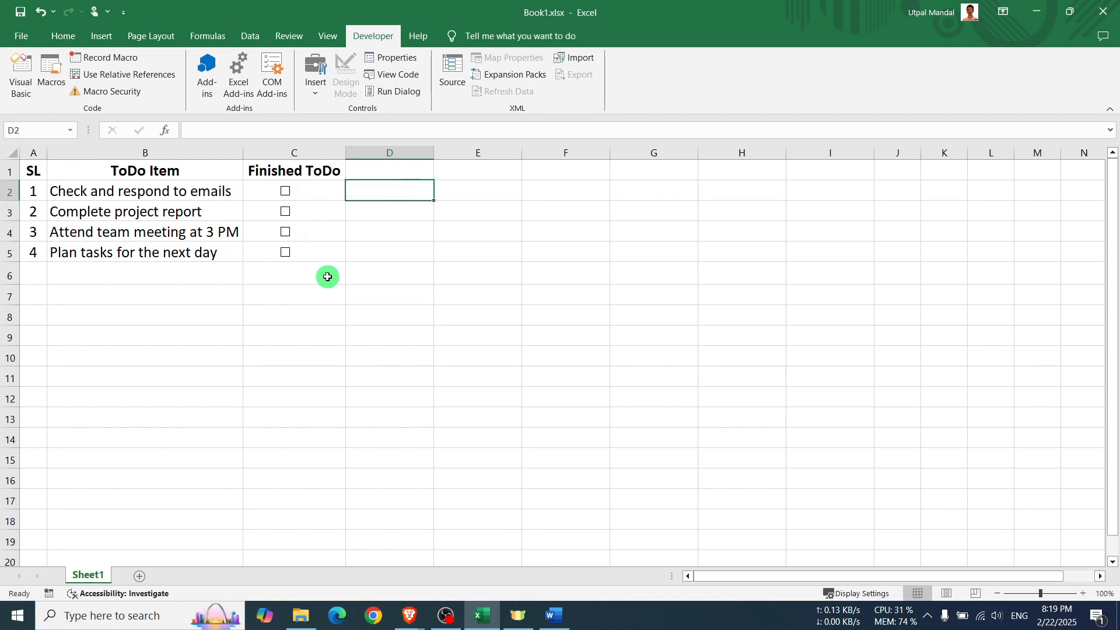
left_click_drag(360, 269, 95, 173)
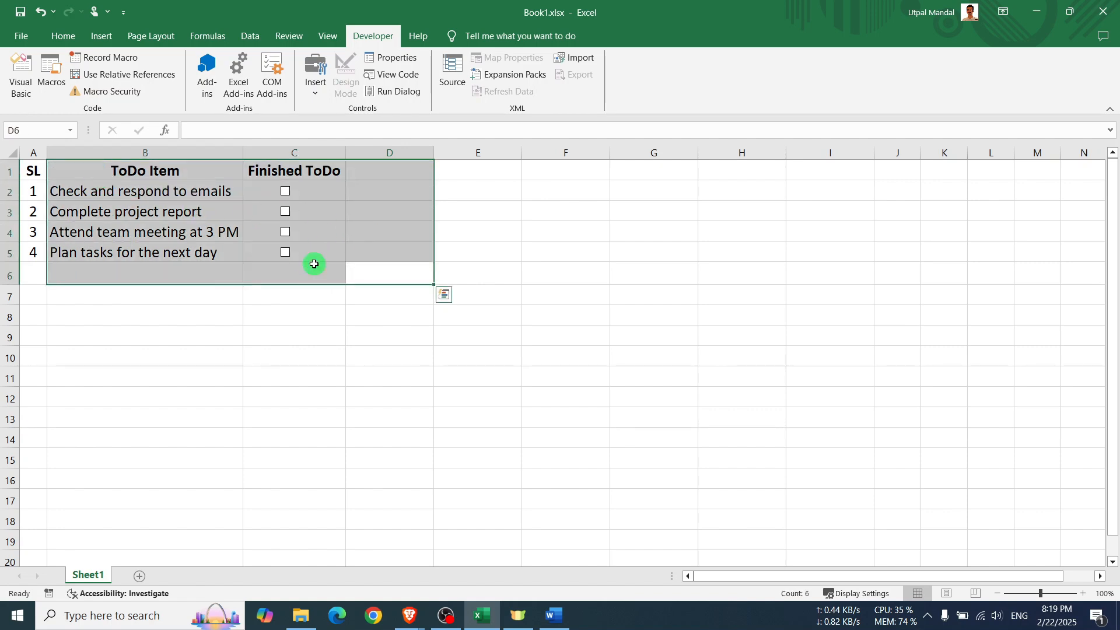
left_click(490, 261)
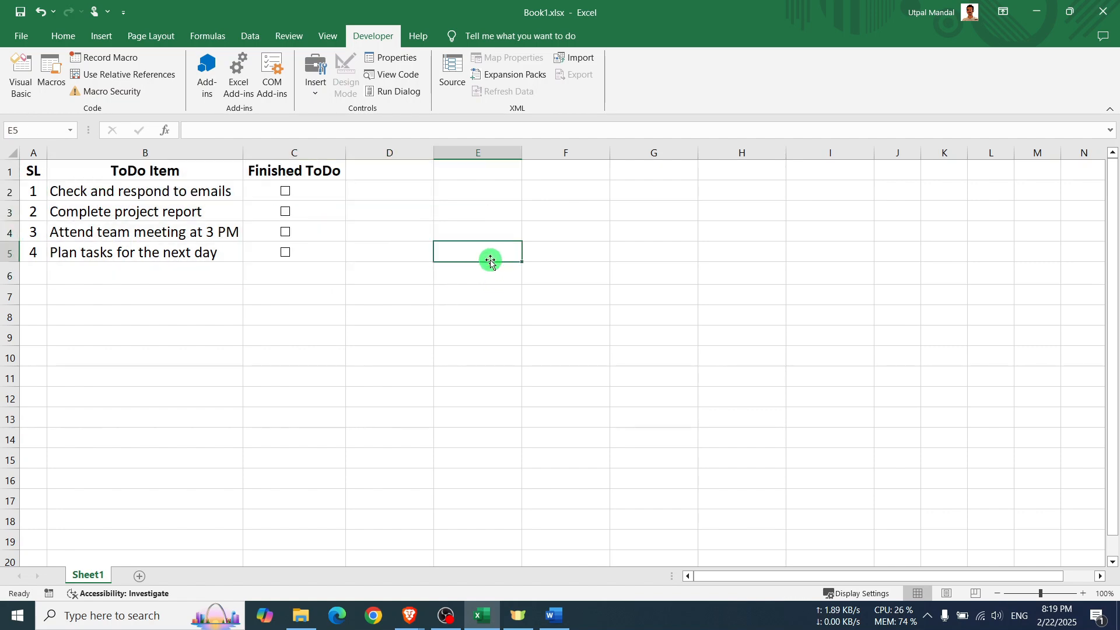
left_click(420, 246)
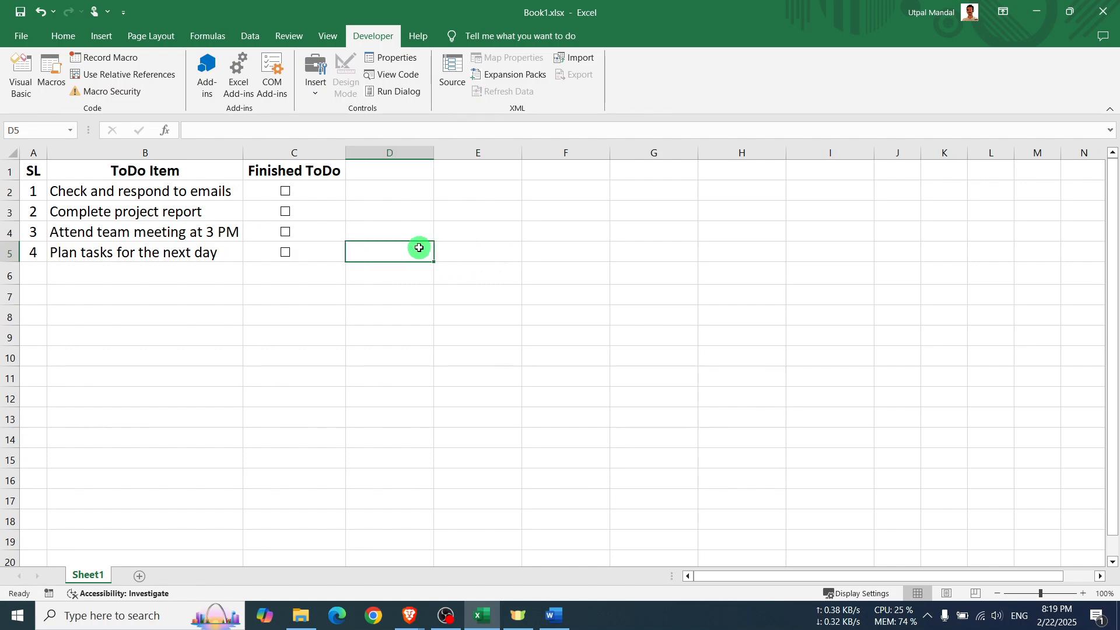
Open the control formatting of the check box in C2, try the Checked and Mixed values, and set it back to Unchecked.
left_click(299, 191, "ctrl")
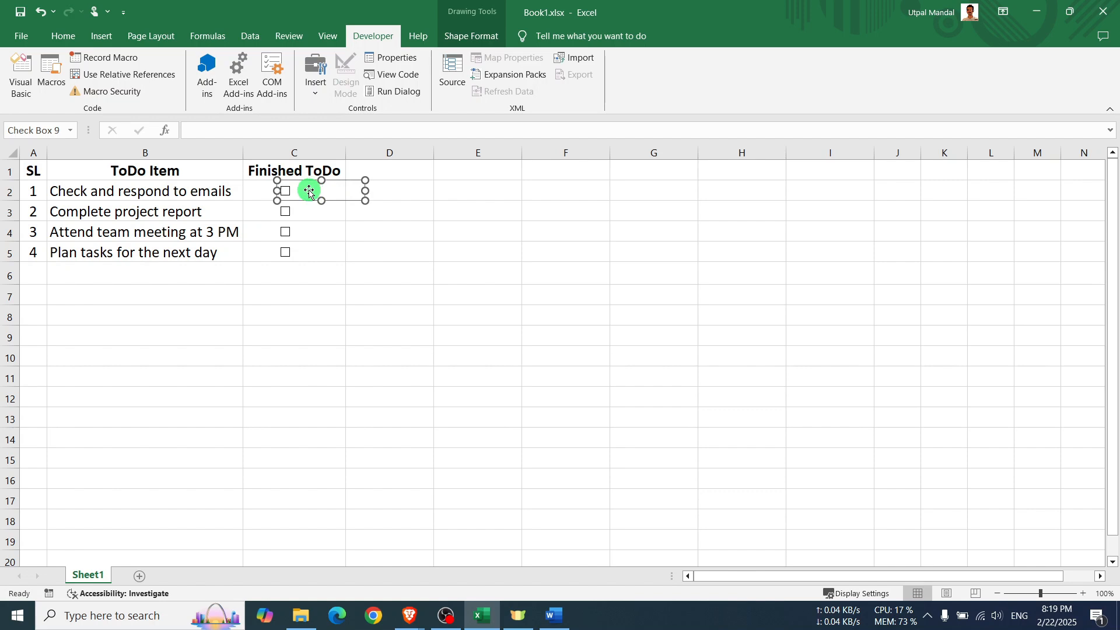
right_click(309, 193)
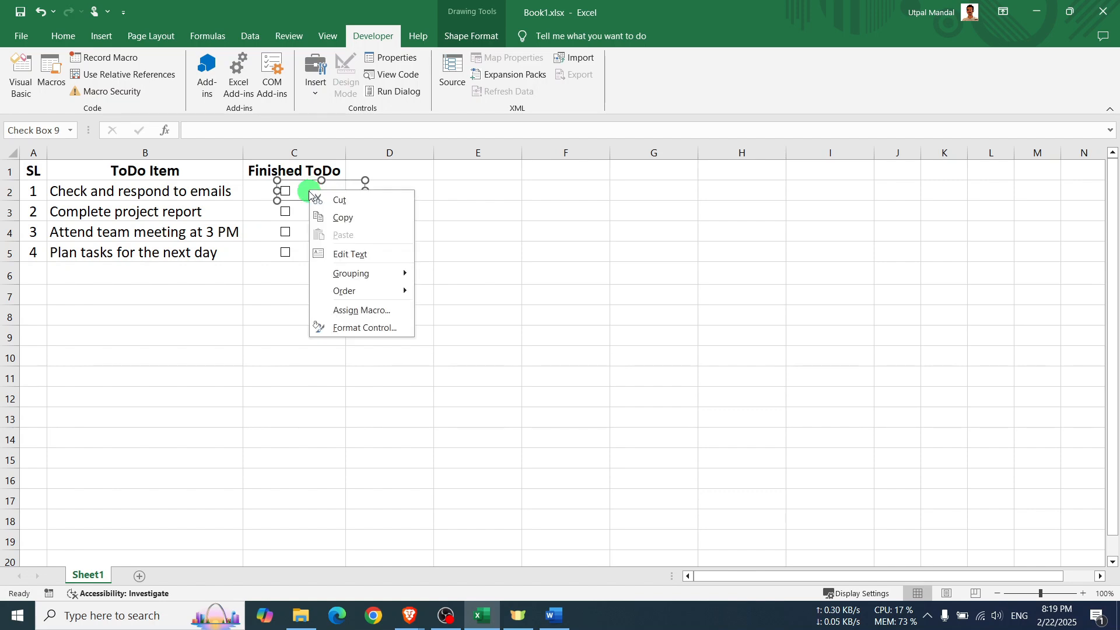
left_click(369, 329)
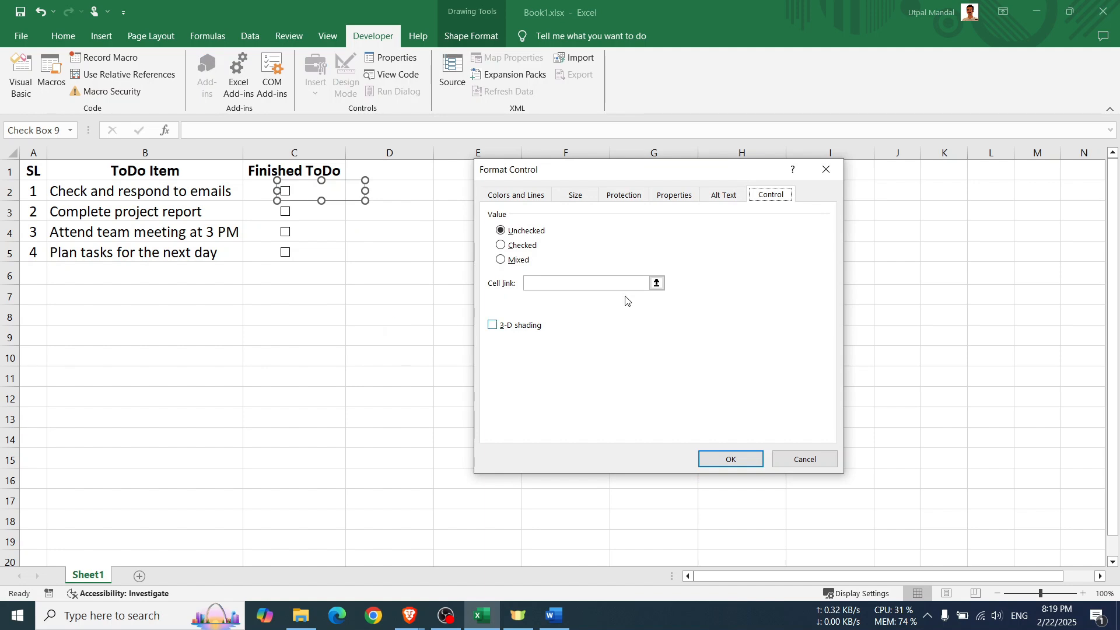
mouse_move(663, 178)
left_mouse_down()
mouse_move(673, 176)
mouse_move(647, 179)
left_mouse_up()
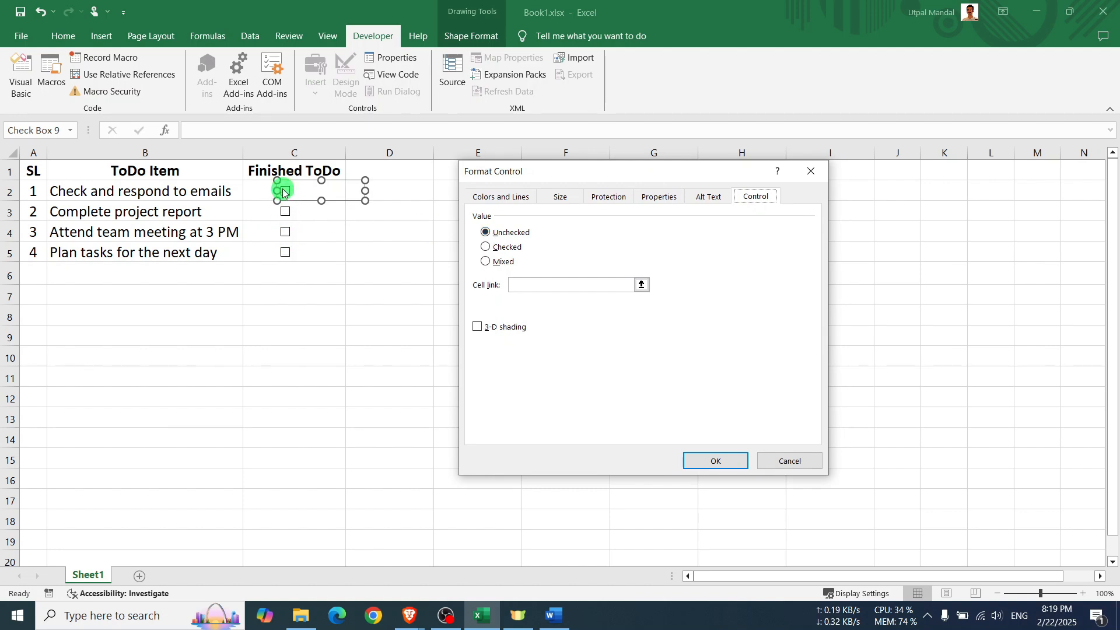
left_click(489, 247)
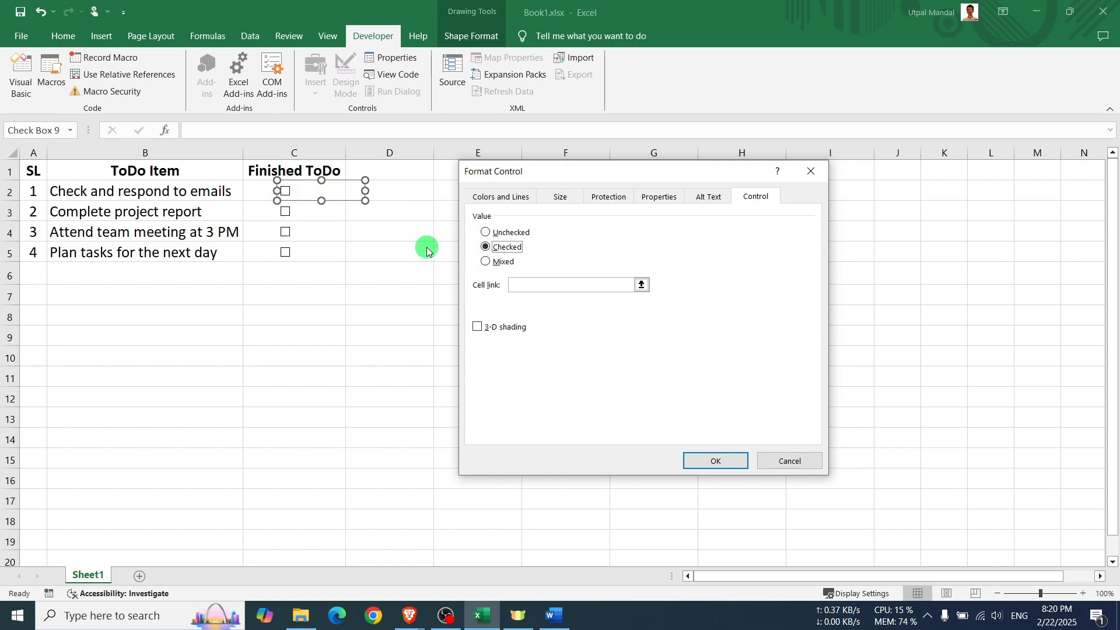
left_click(485, 262)
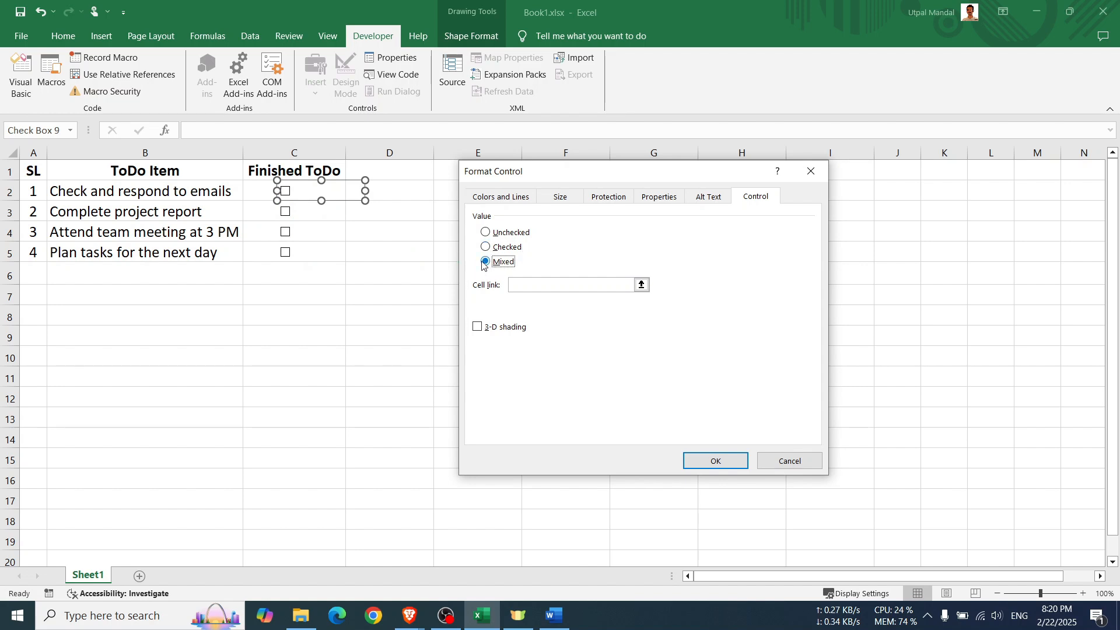
left_click(496, 233)
Link the check box in C2 to cell $D$2 and apply the control settings.
left_click(641, 285)
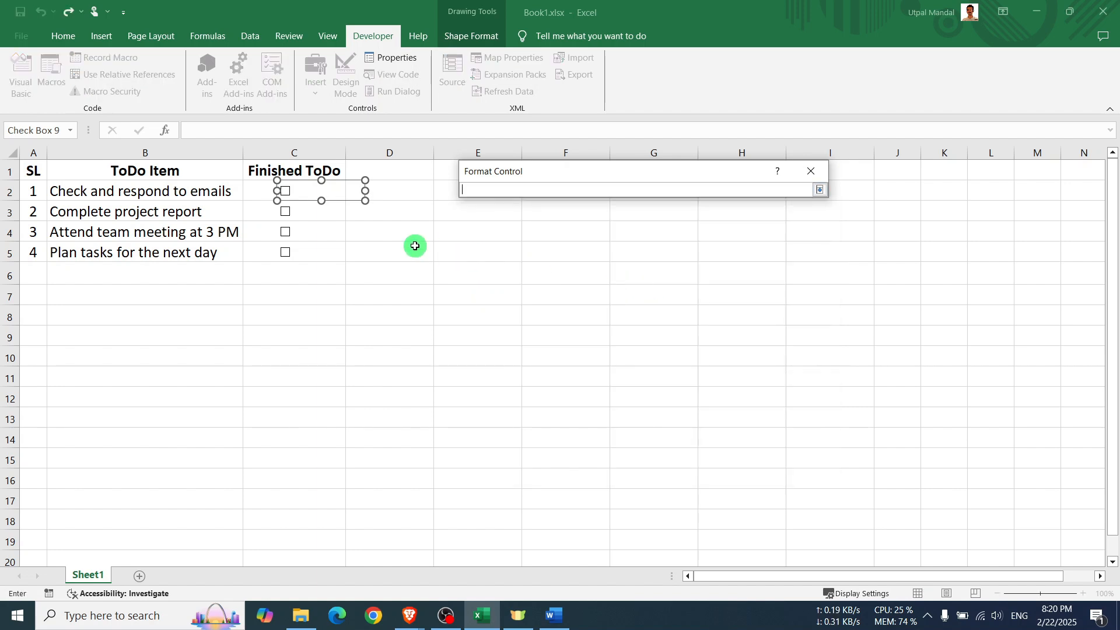
left_click(390, 190)
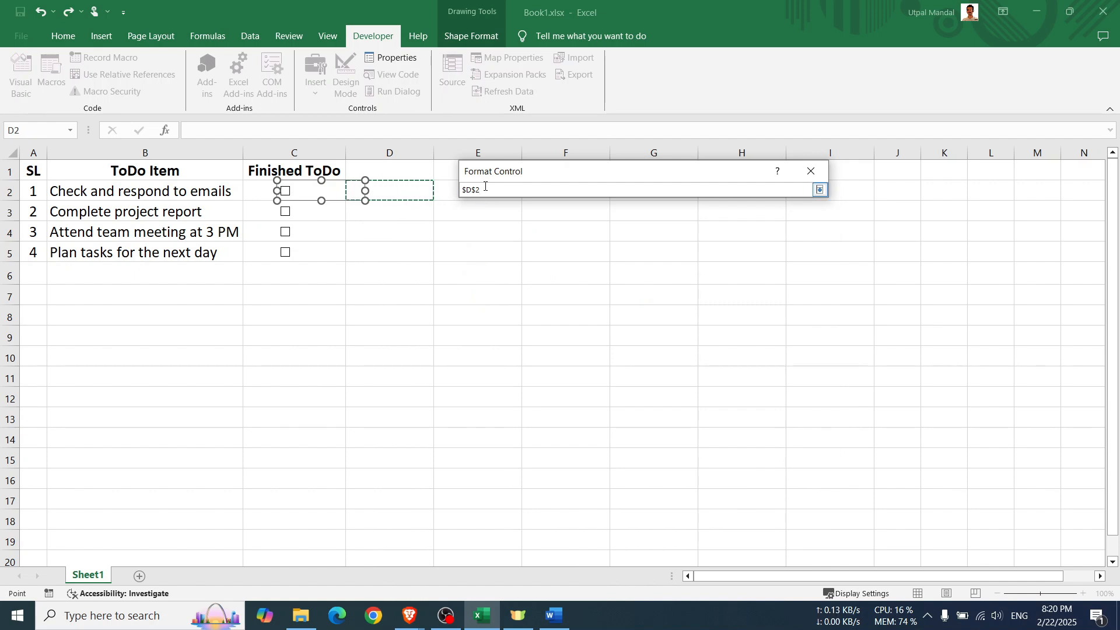
left_click_drag(485, 188, 458, 190)
left_click(698, 188)
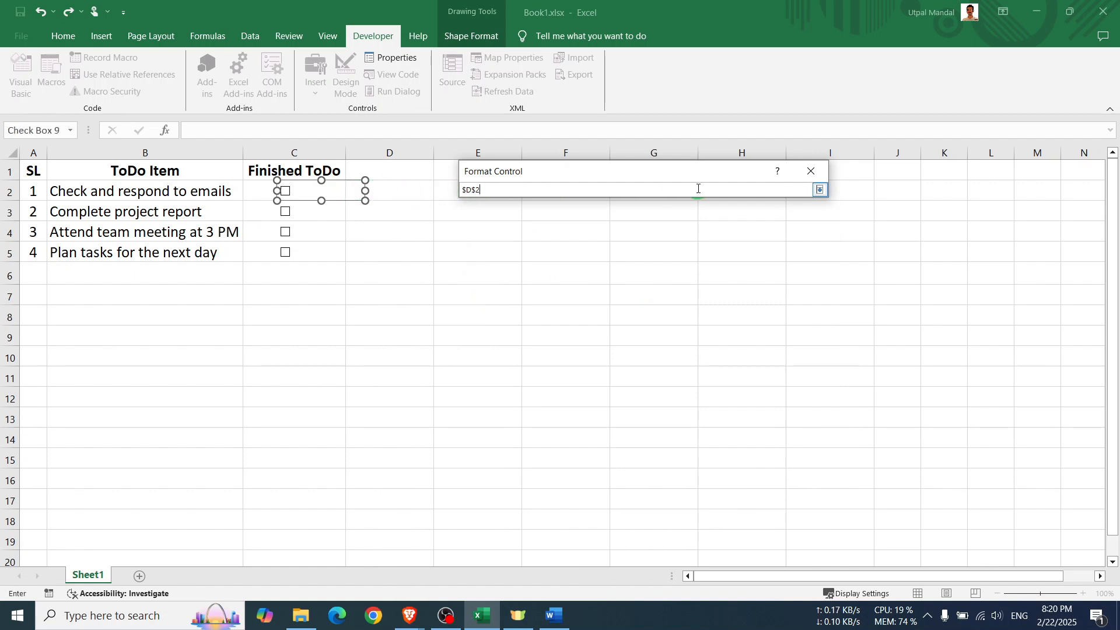
left_click(819, 190)
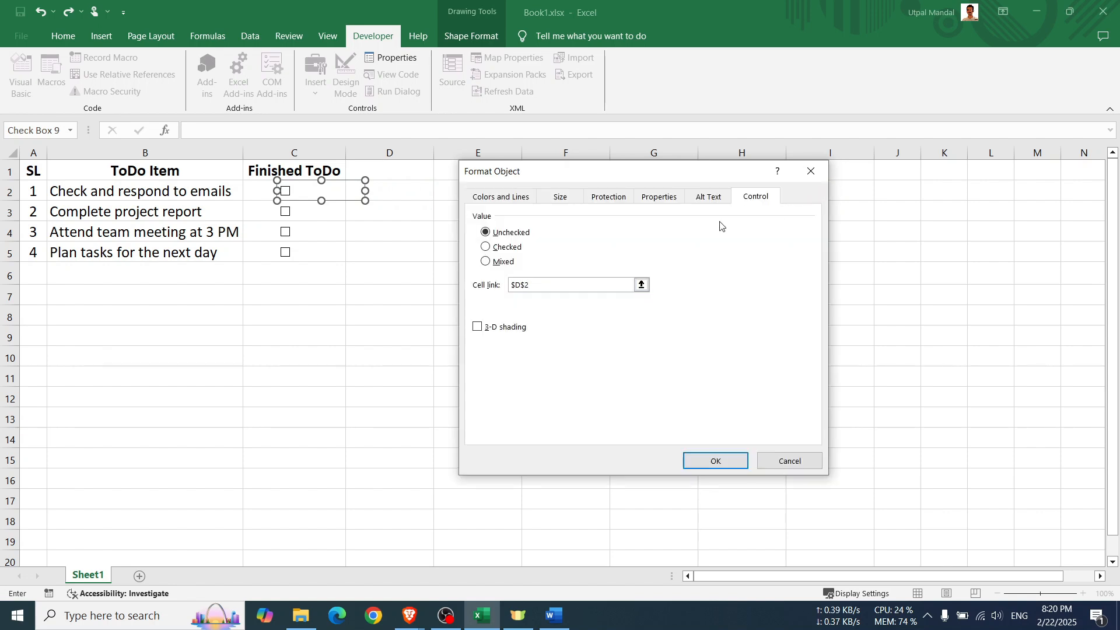
left_click(713, 460)
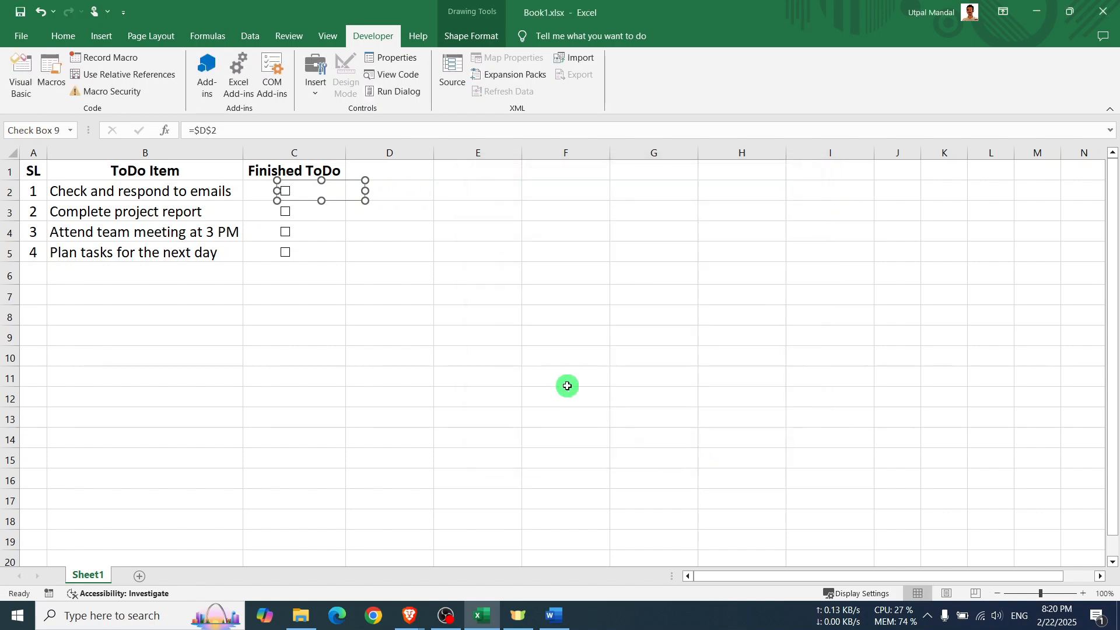
left_click(414, 314)
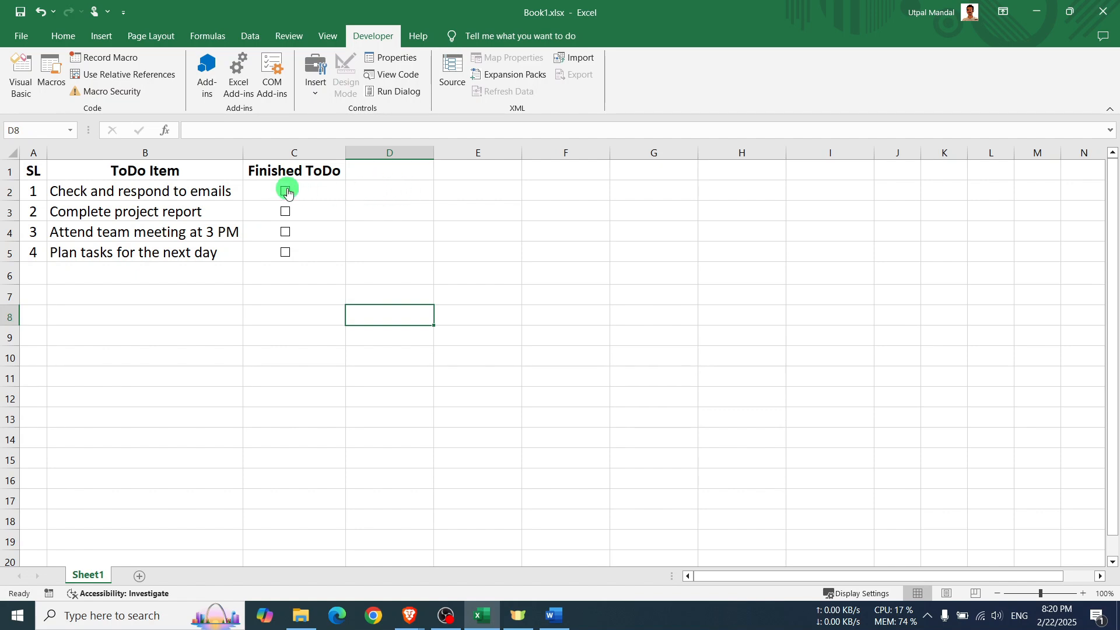
Tick and clear the check box in C2 to test its linked cell D2.
left_click(389, 193)
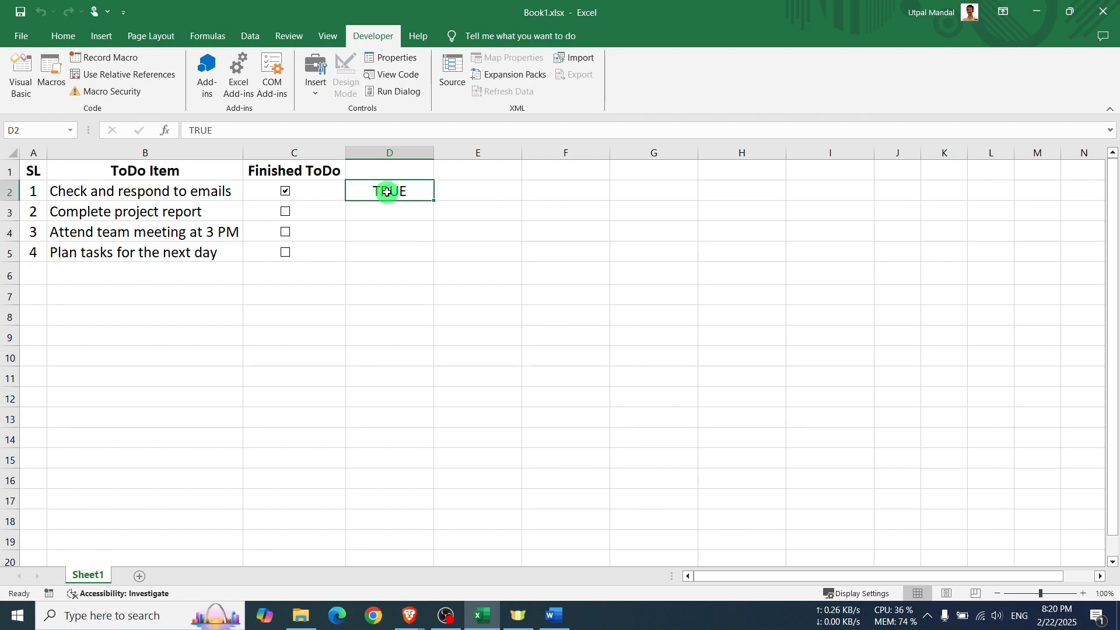
left_click(285, 192)
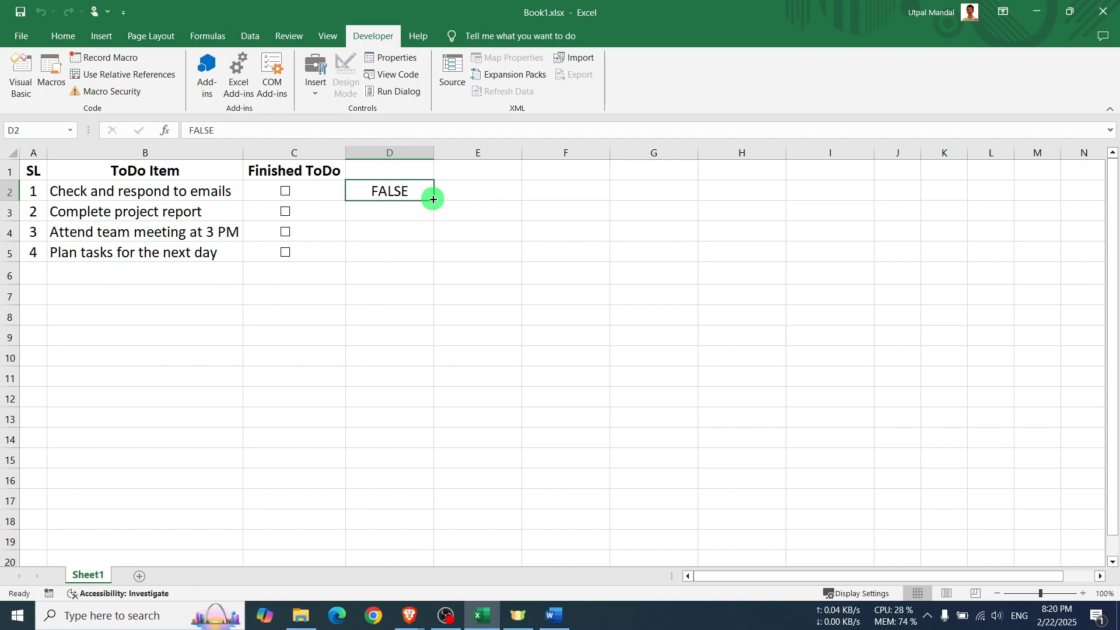
left_click(394, 211)
left_click(389, 191)
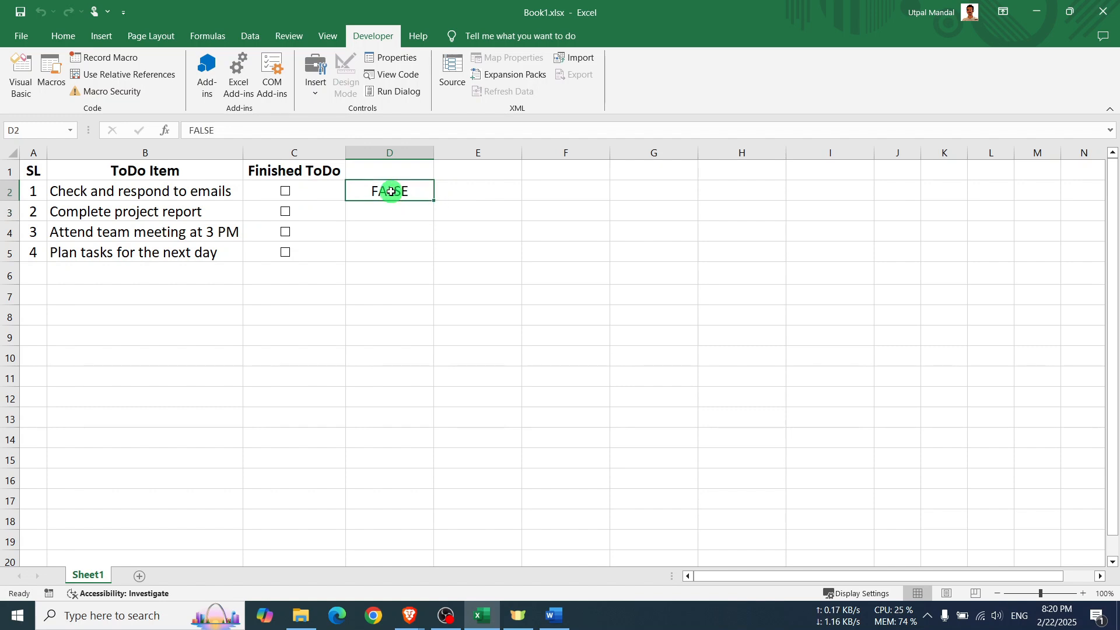
left_click_drag(375, 210, 369, 248)
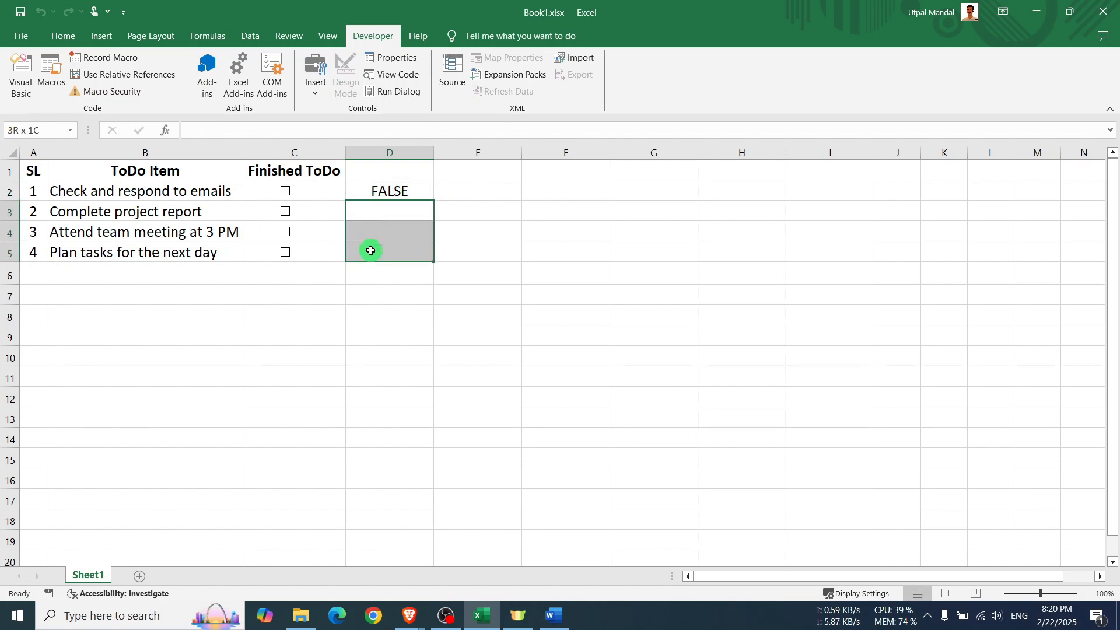
left_click(392, 214)
left_click(487, 220)
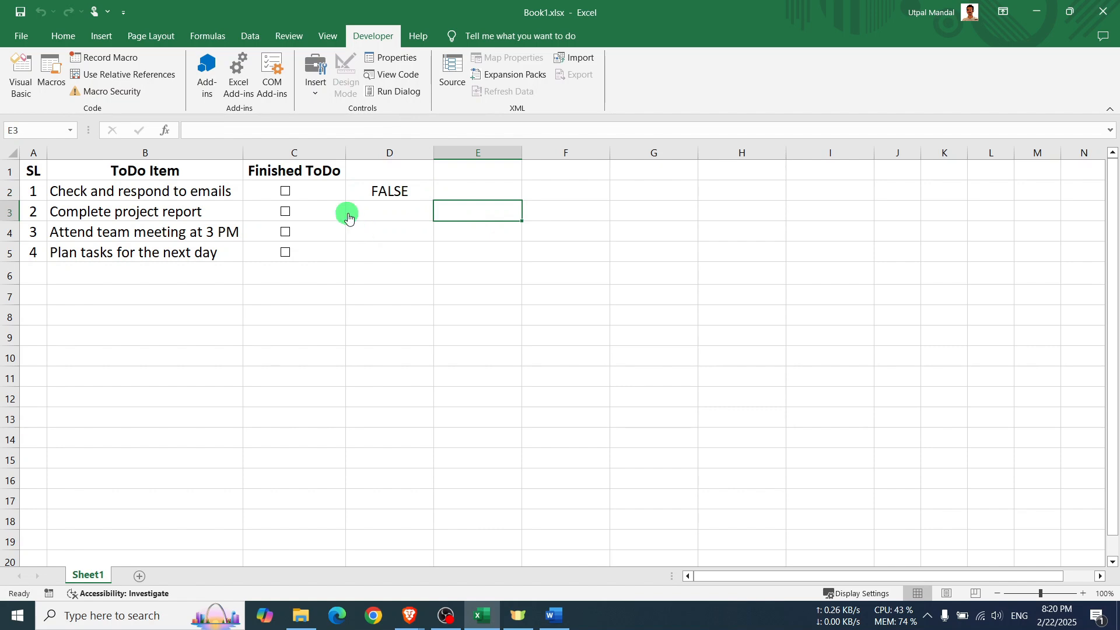
left_click(305, 211, "ctrl")
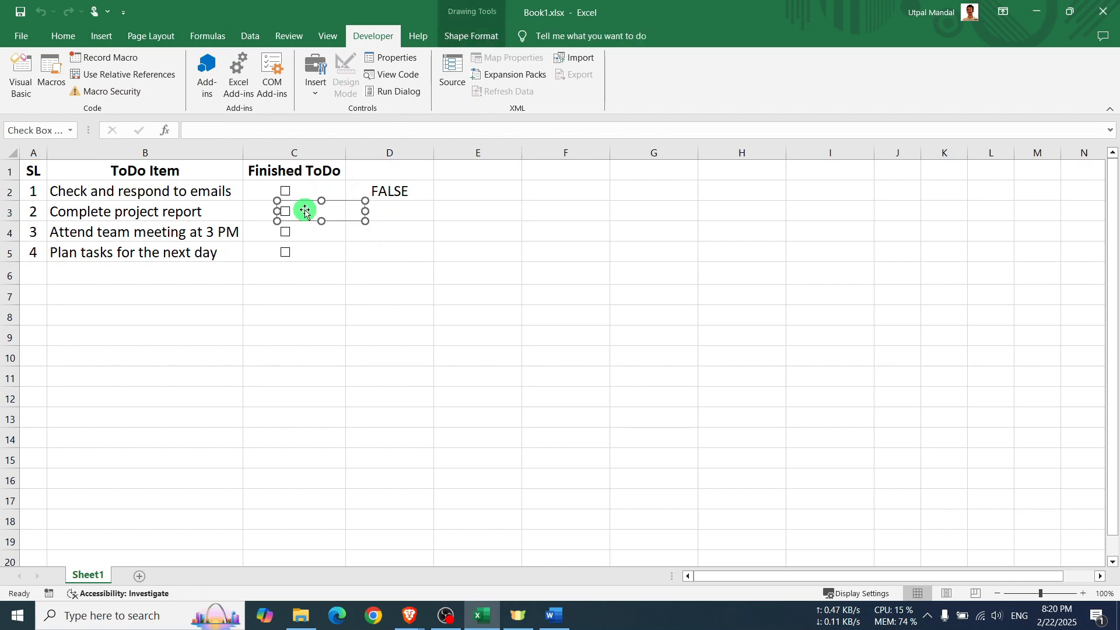
right_click(309, 214)
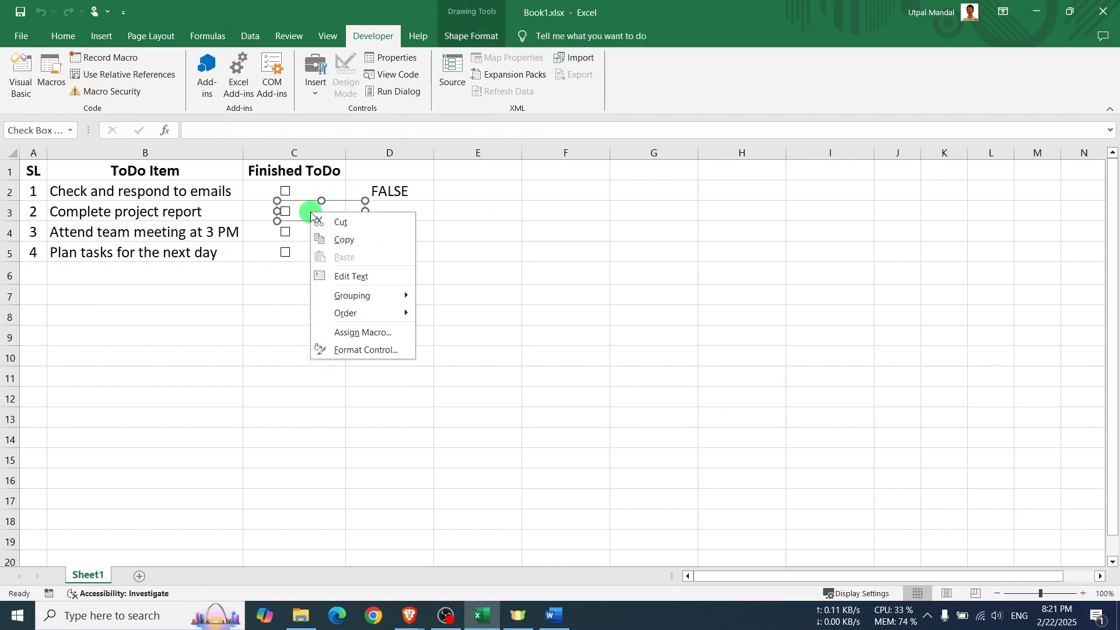
left_click(350, 350)
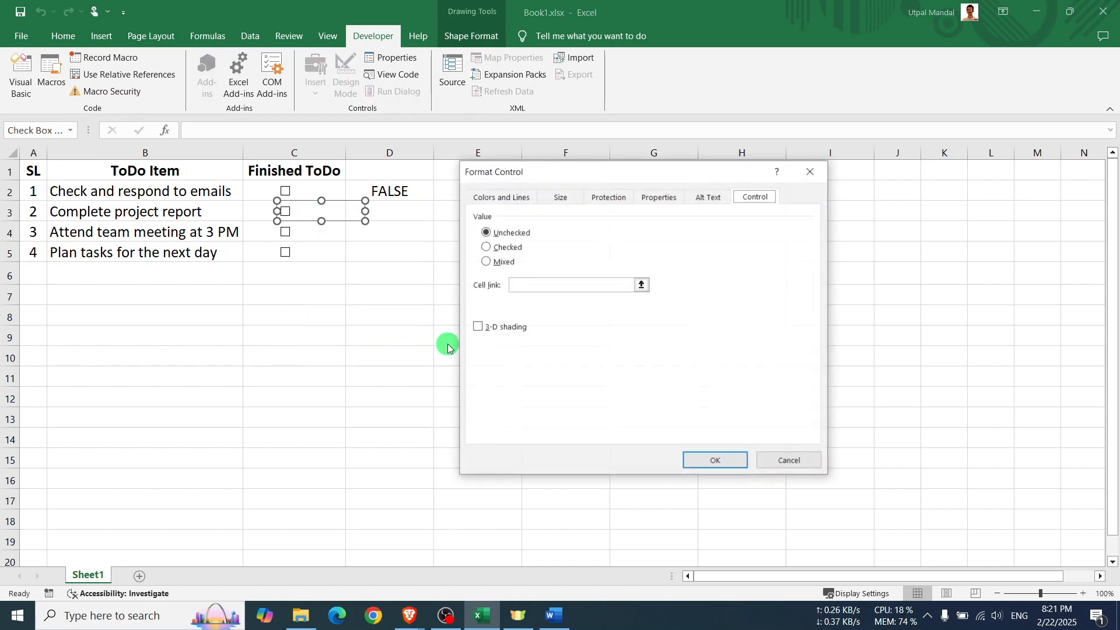
left_click_drag(583, 176, 569, 165)
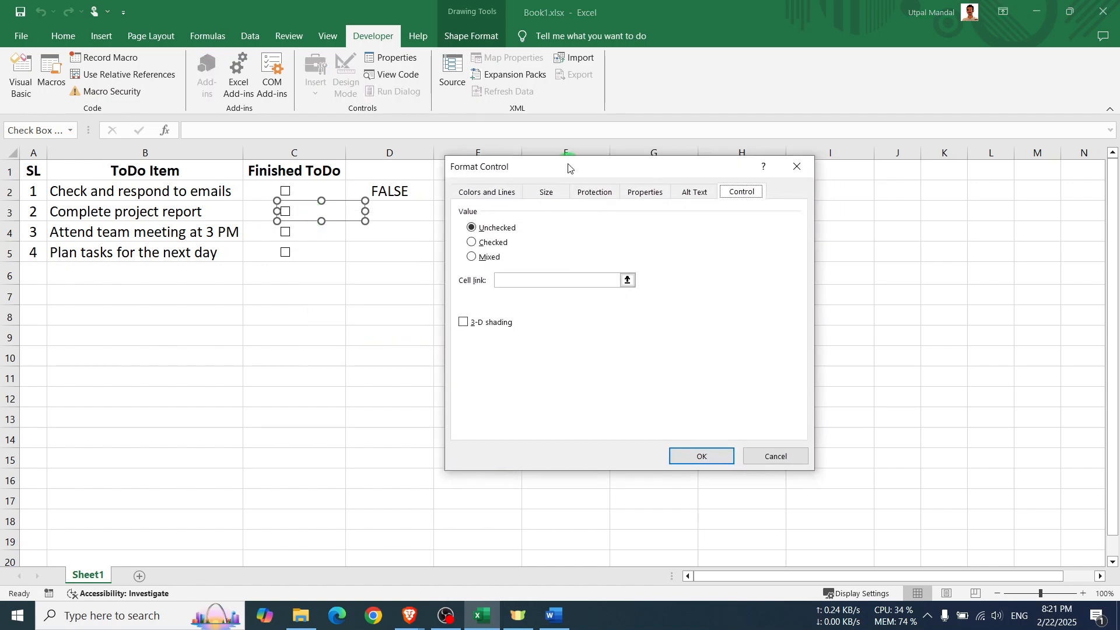
left_click(775, 455)
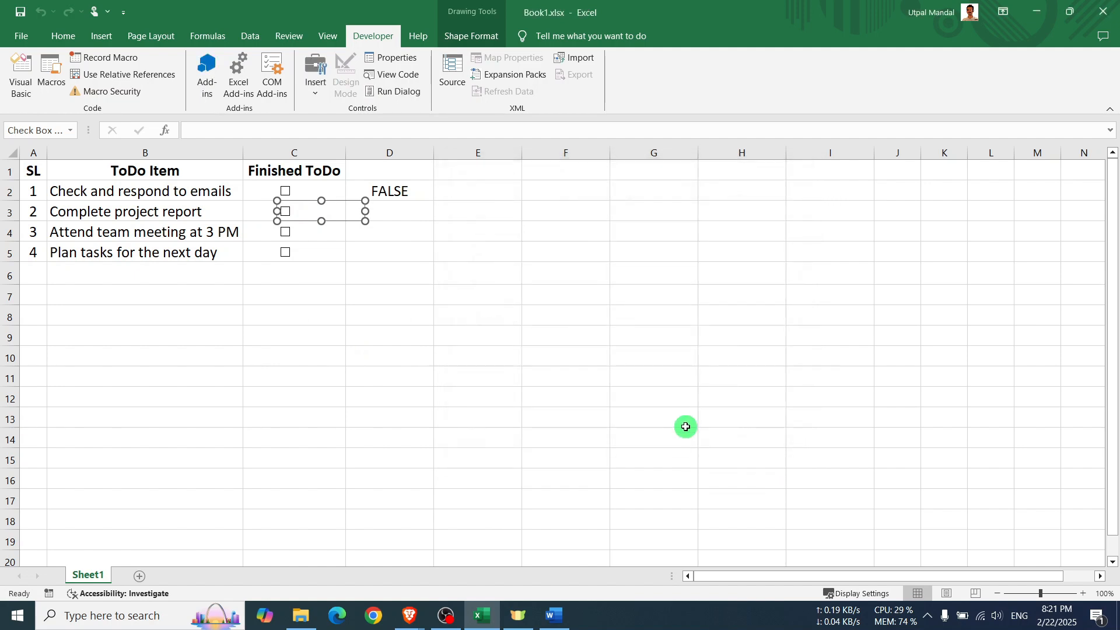
Link the check box in C3 to cell $D$3 in its control formatting.
key("ctrl+1")
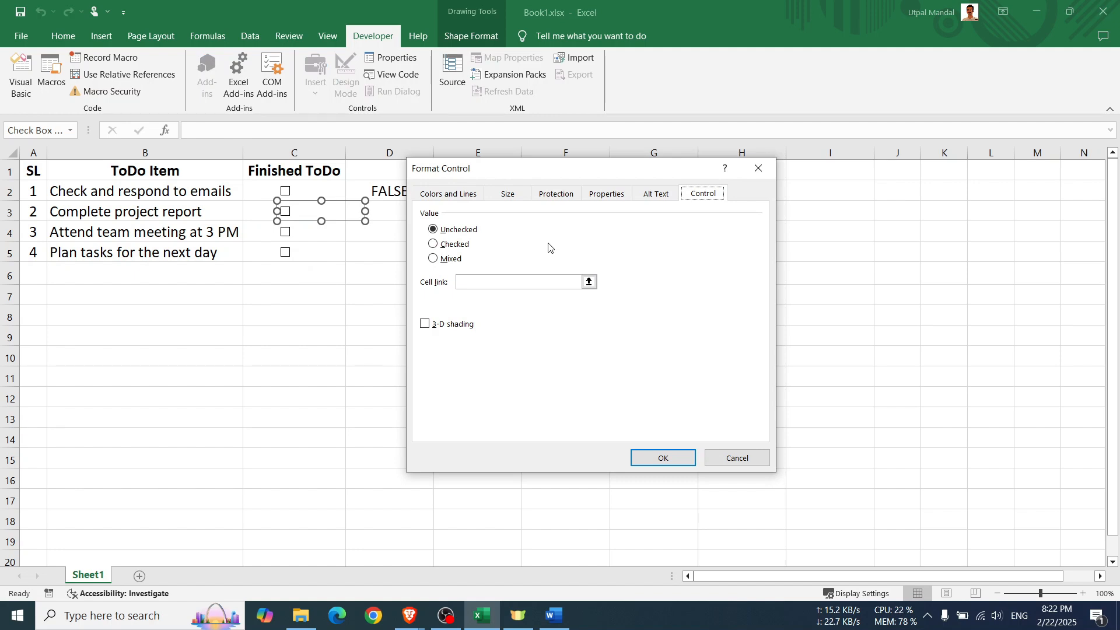
left_click_drag(562, 168, 588, 160)
left_click(614, 274)
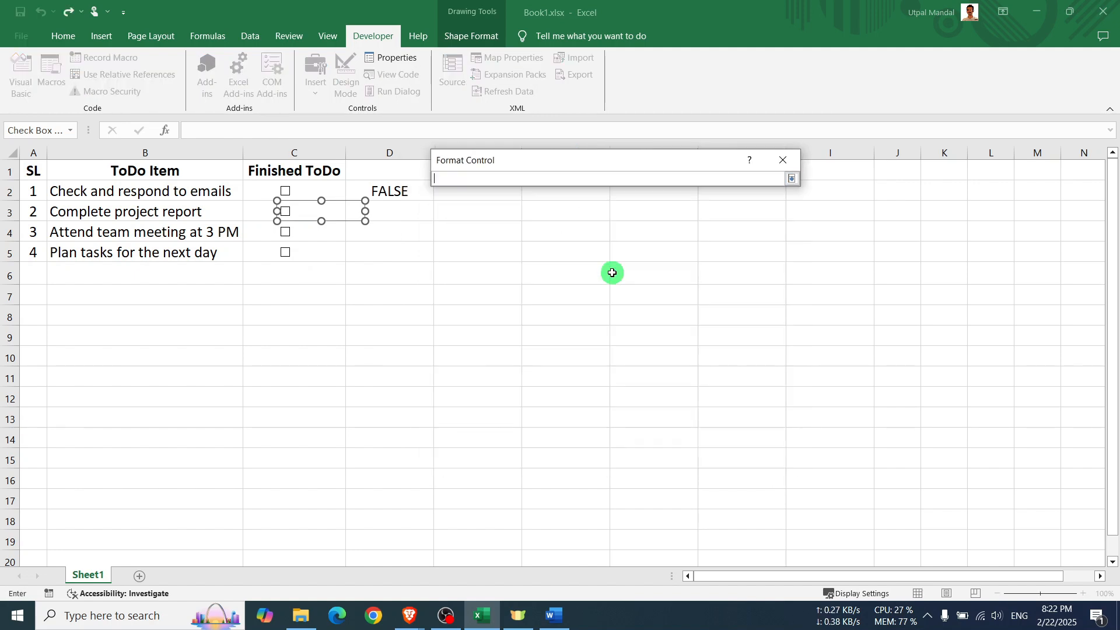
left_click(408, 209)
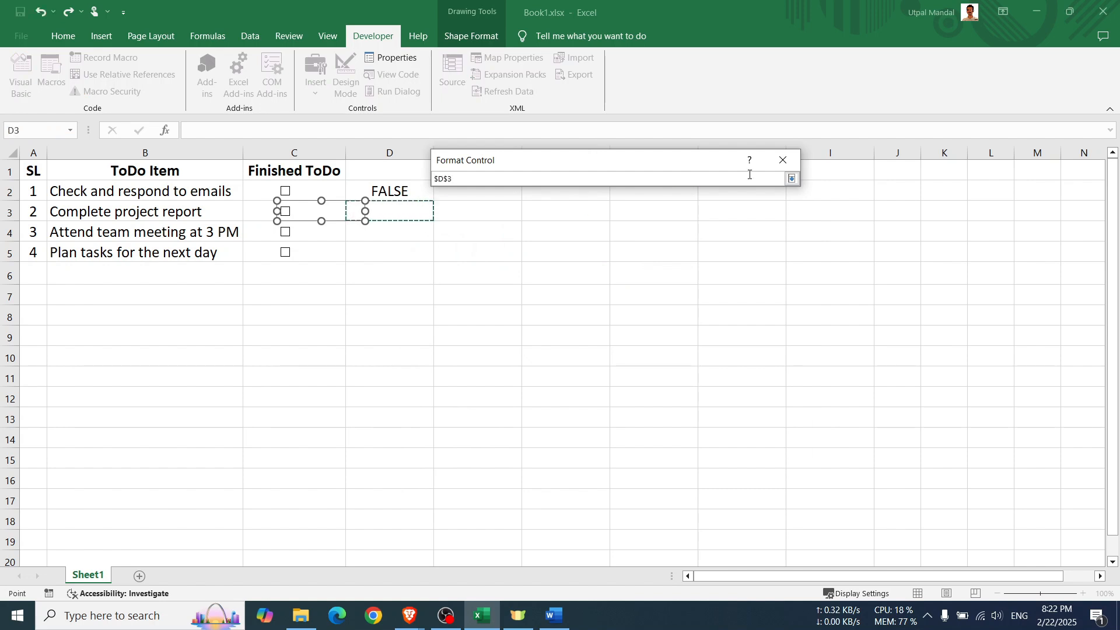
left_click(791, 178)
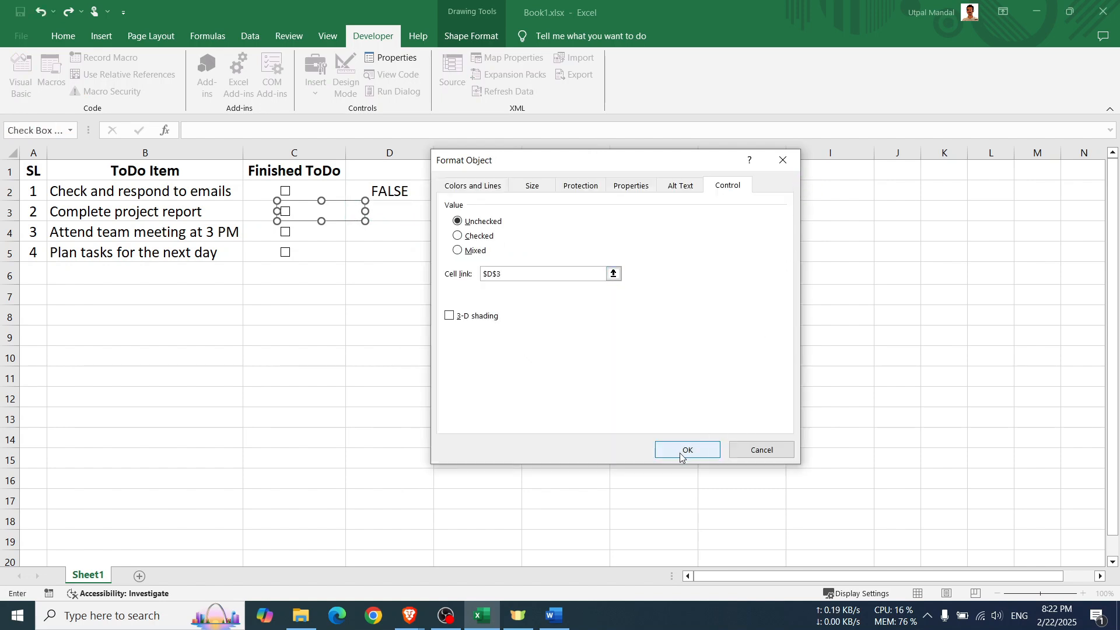
left_click(682, 453)
Link the check box in C4 to cell D4 in its control formatting.
left_click(318, 256, "ctrl")
key("ctrl+1")
left_click(613, 275)
left_click(415, 225)
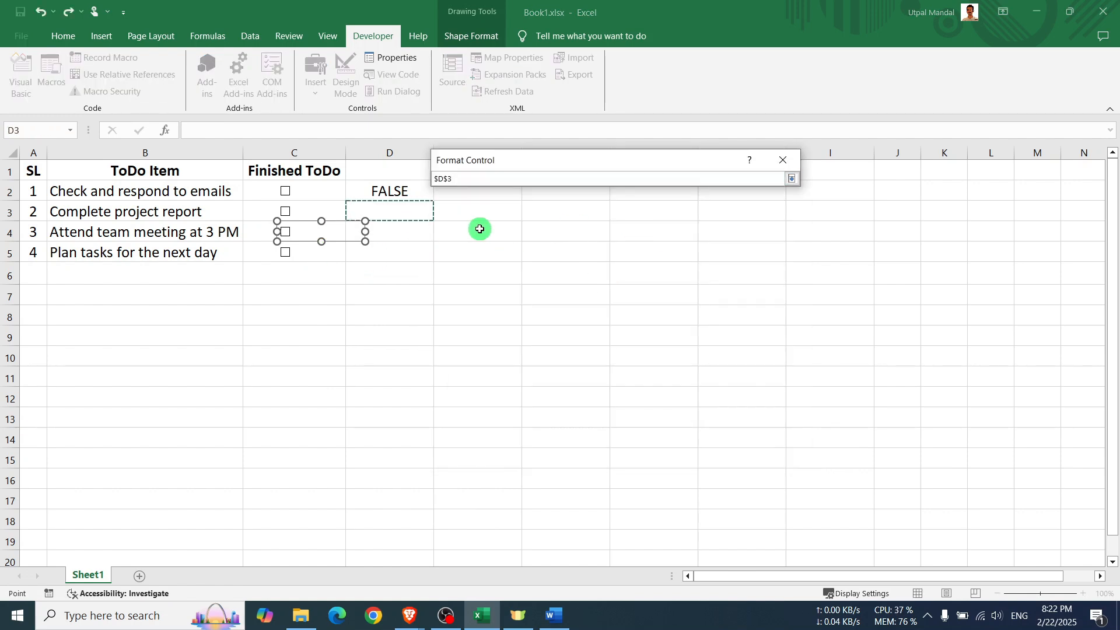
left_click(791, 178)
left_click(685, 453)
Link the check box in C5 to cell D5 in its control formatting.
left_click(332, 250, "ctrl")
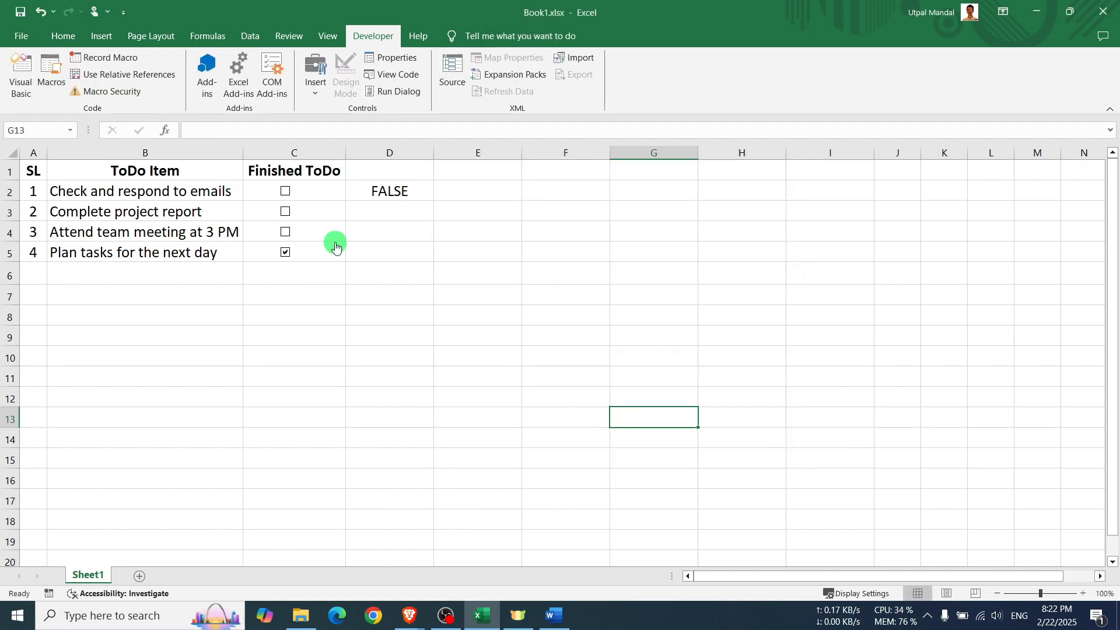
key("ctrl+1")
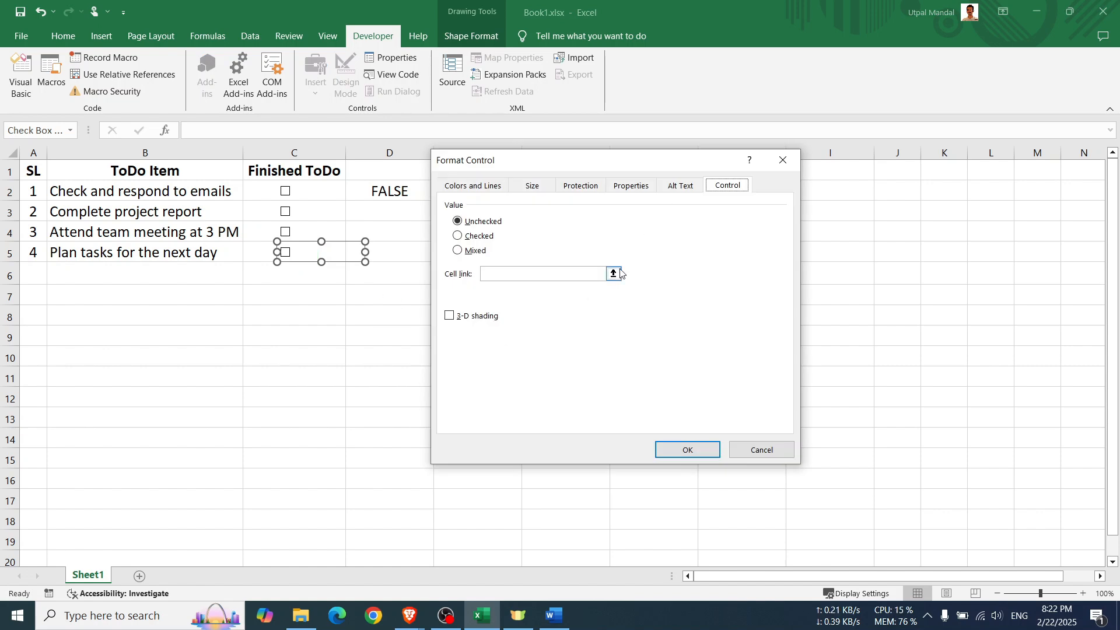
left_click(656, 275)
left_click(419, 252)
left_click(791, 179)
left_click(686, 451)
left_click(531, 372)
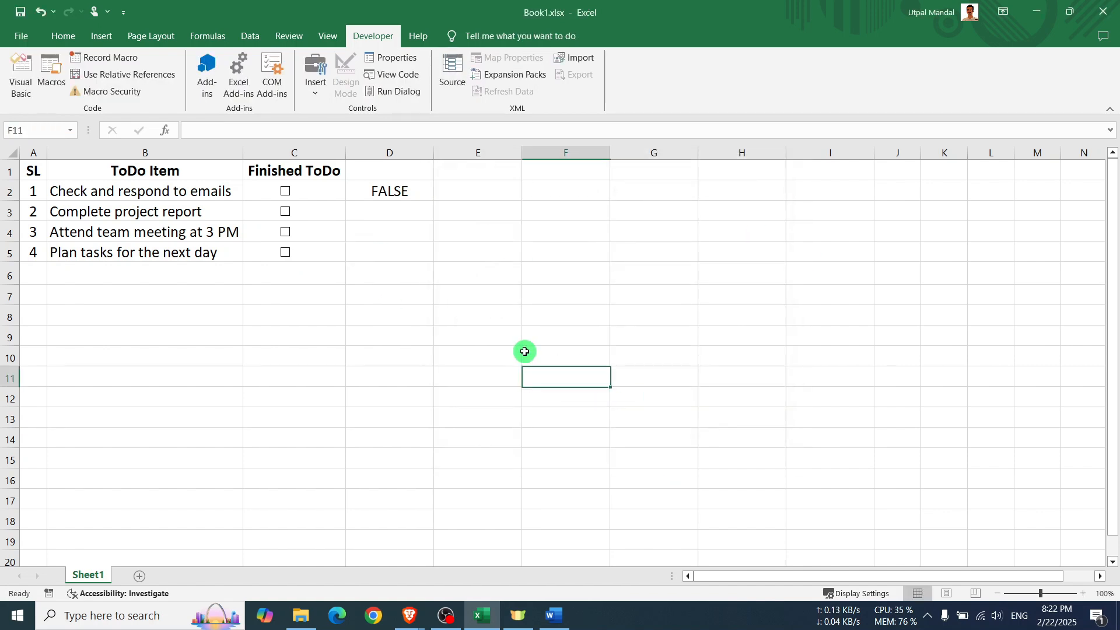
Tick all four check boxes in C2 to C5 and clear them again to test their linked cells in column D.
left_click(293, 194)
left_click(285, 212)
left_click(285, 232)
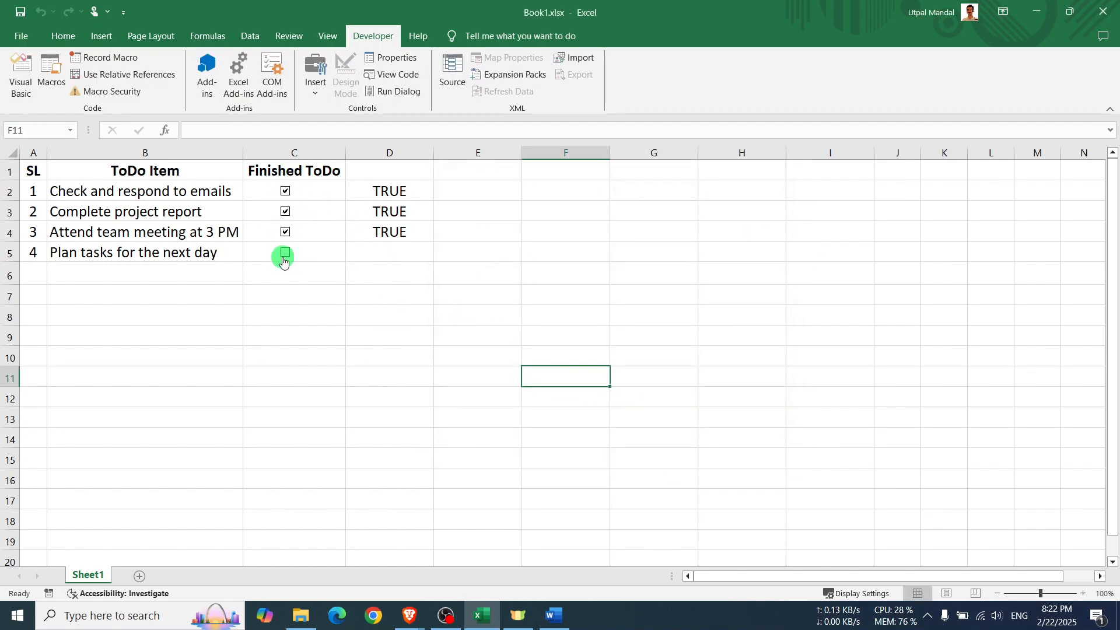
left_click(286, 253)
left_click(286, 252)
left_click(285, 232)
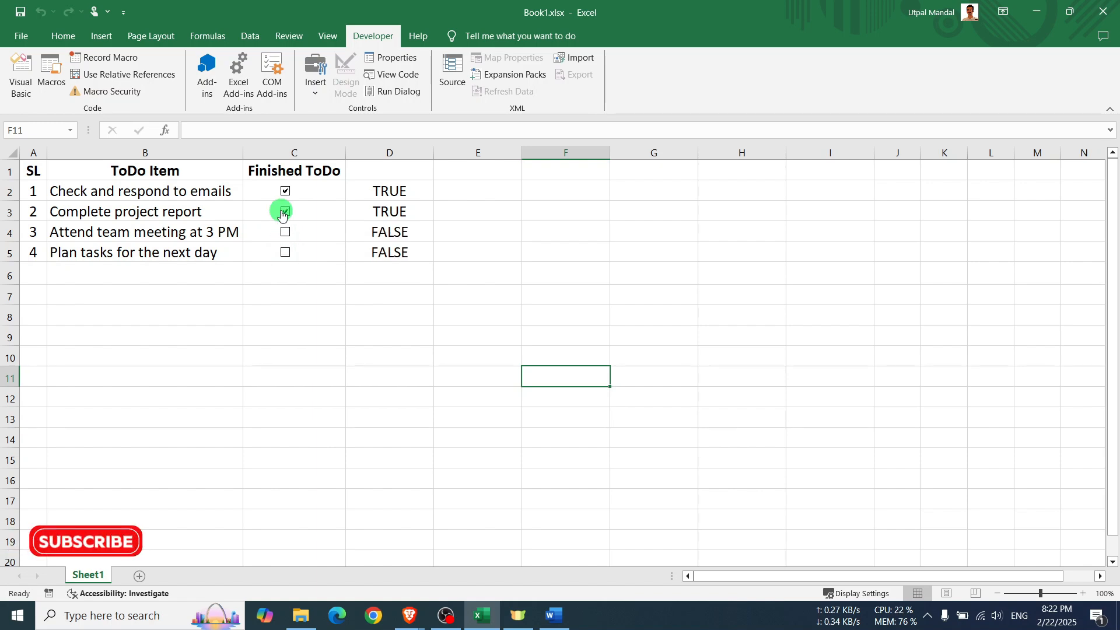
left_click(283, 212)
left_click(285, 191)
left_click(299, 288)
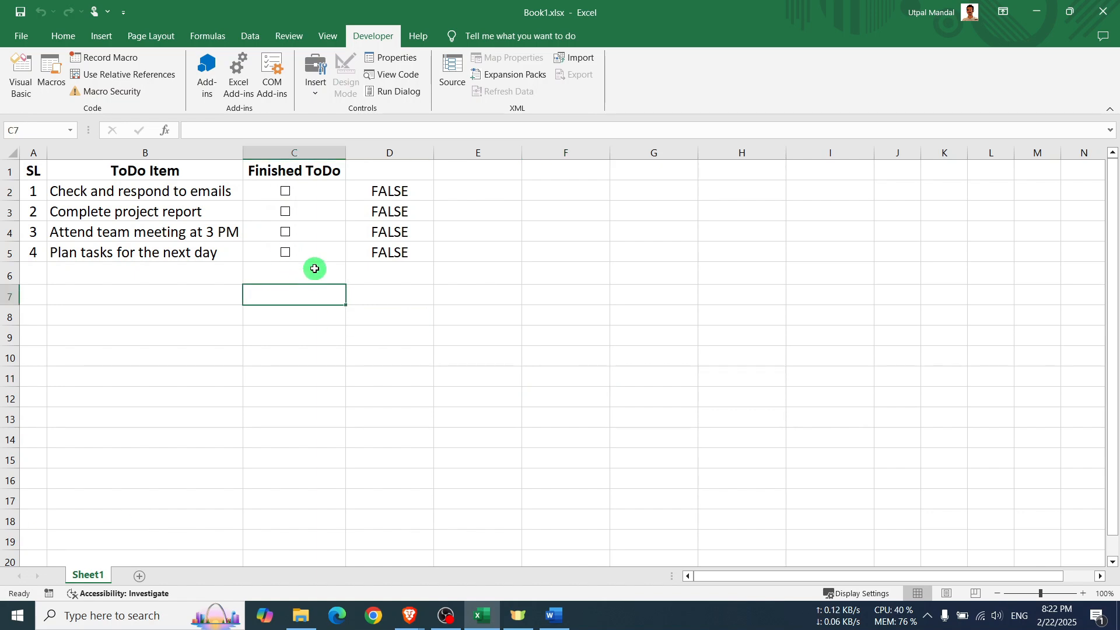
Enter the label "Todo Completed" in cell B6 below the task list.
left_click(114, 267)
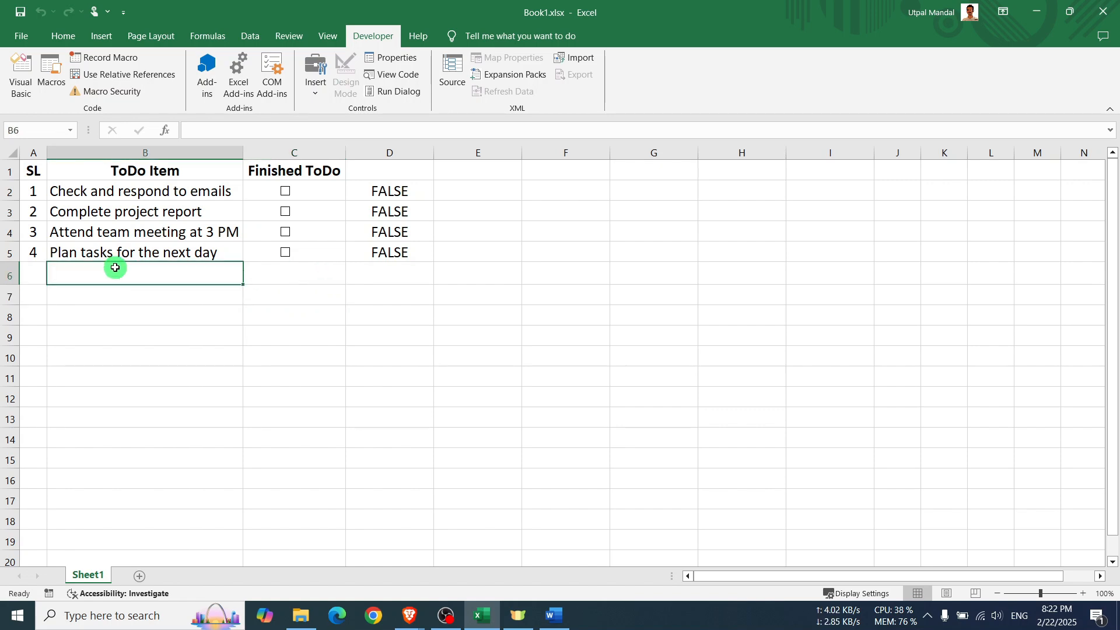
type("R")
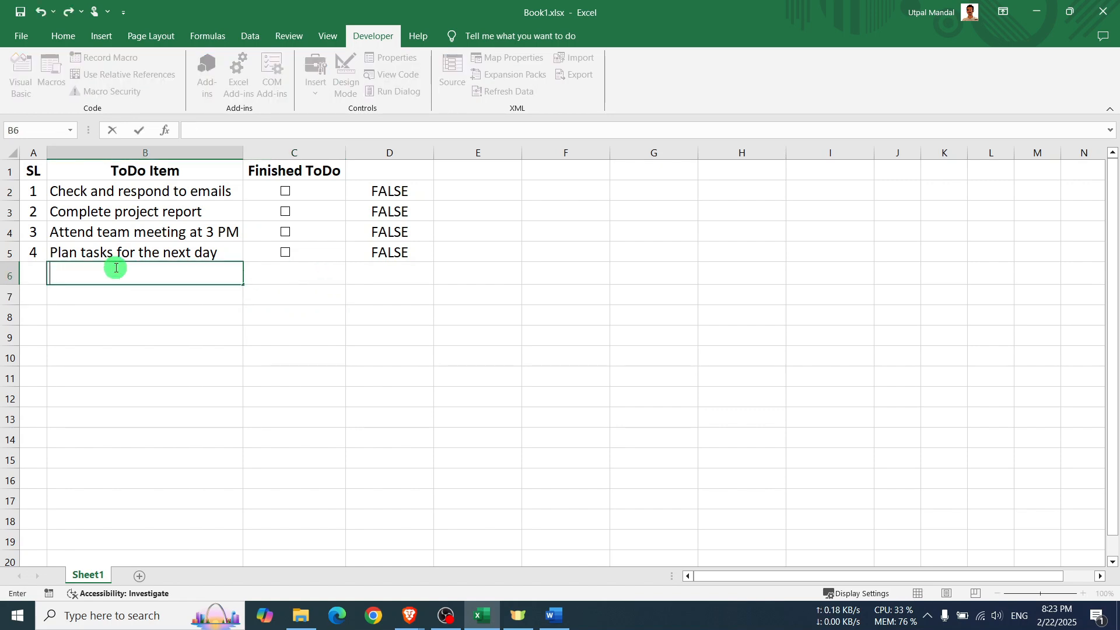
type("Todo Completed")
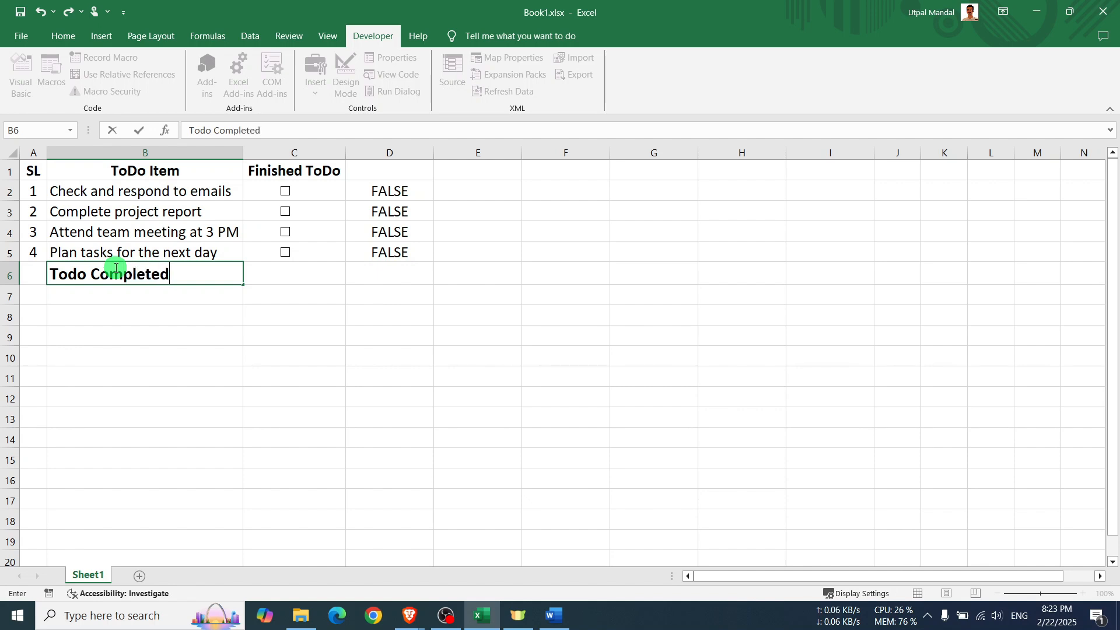
left_click(144, 332)
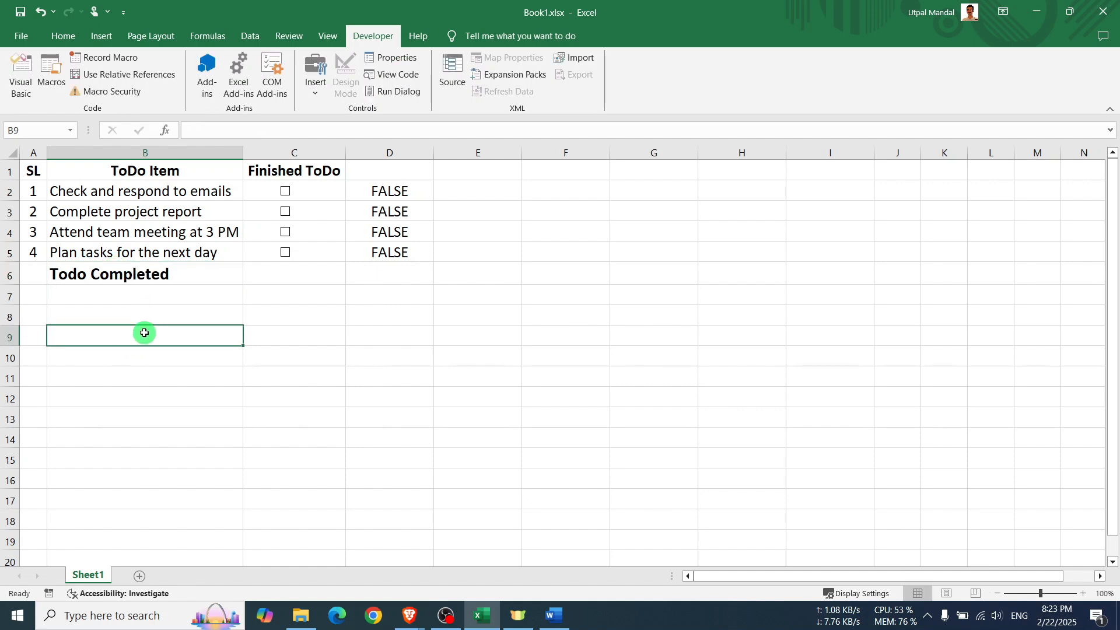
left_click(159, 254)
left_click(155, 276)
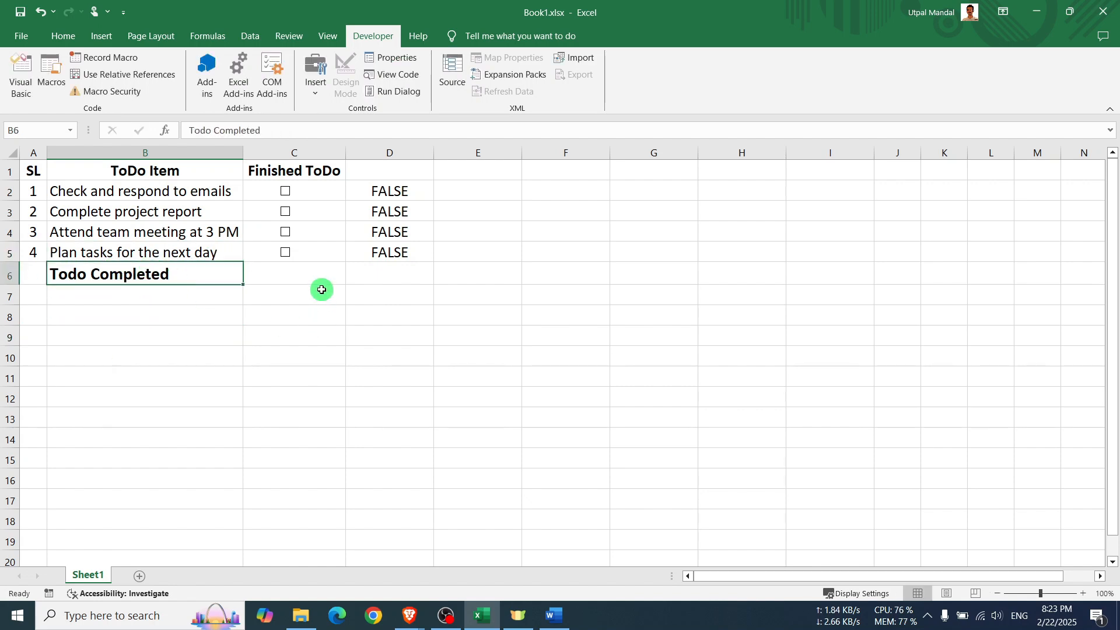
Search for the COUNTIF function and insert it in cell C6.
left_click(320, 272)
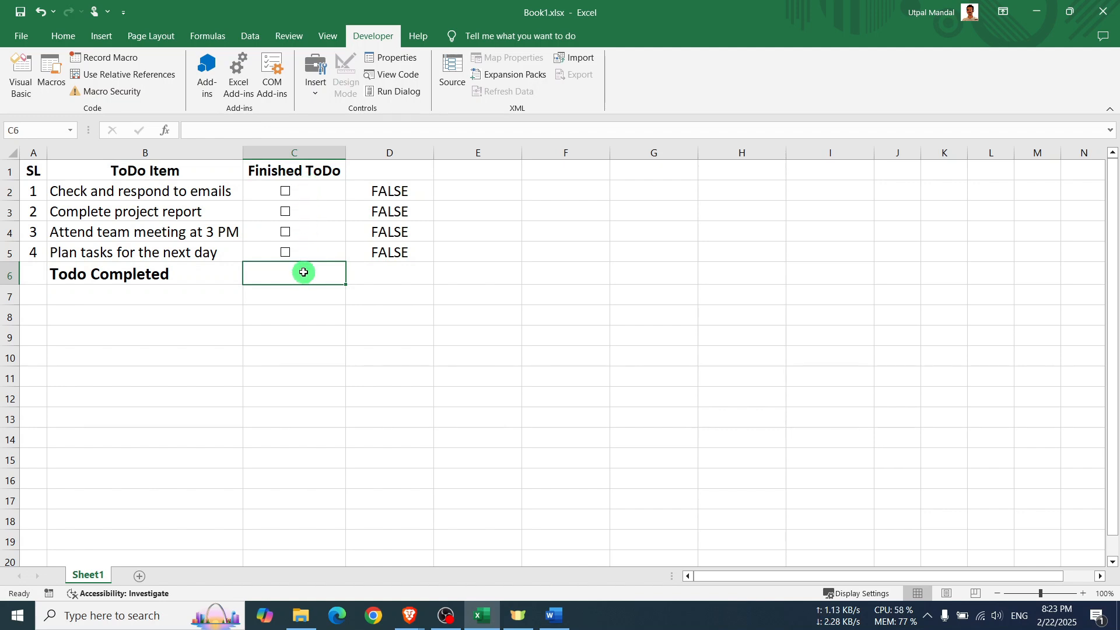
left_click(165, 130)
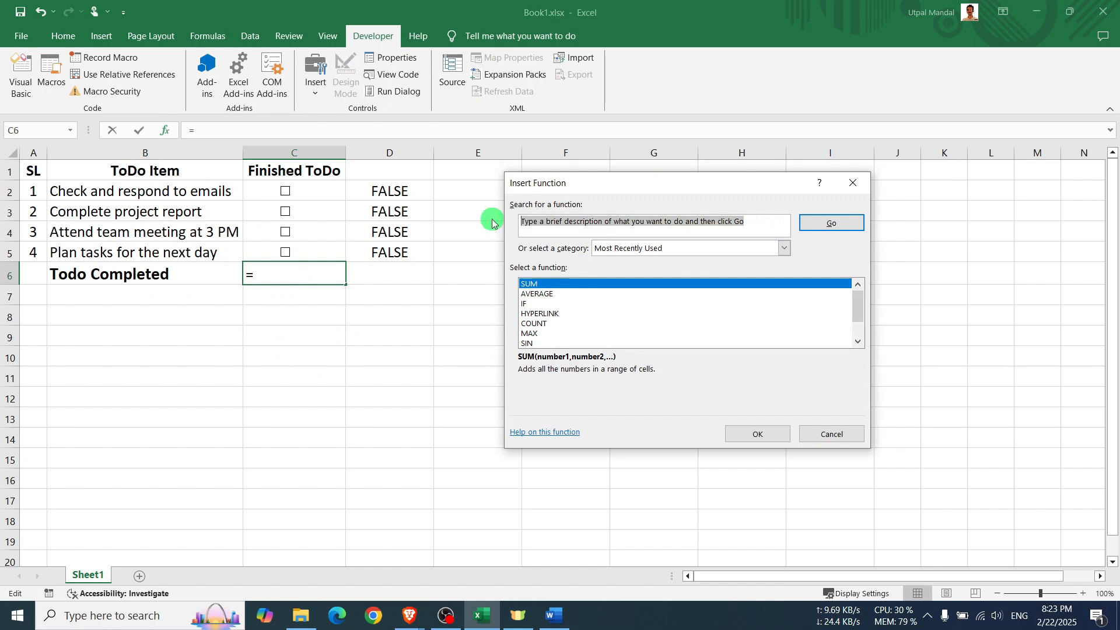
scroll(583, 320, "down", 1)
scroll(577, 310, "up", 1)
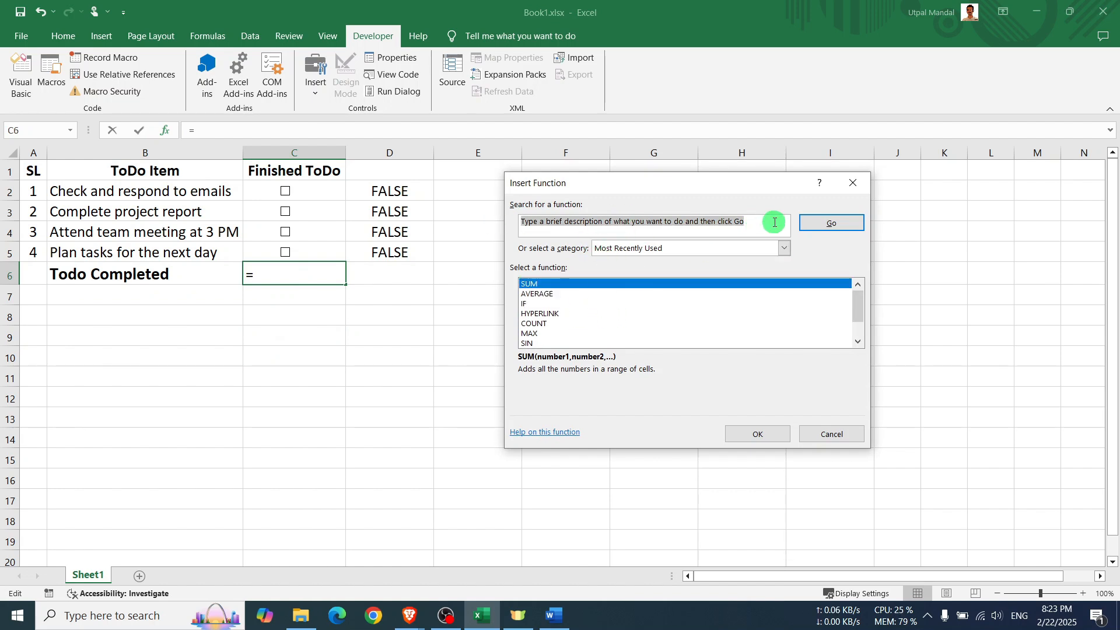
type("coun")
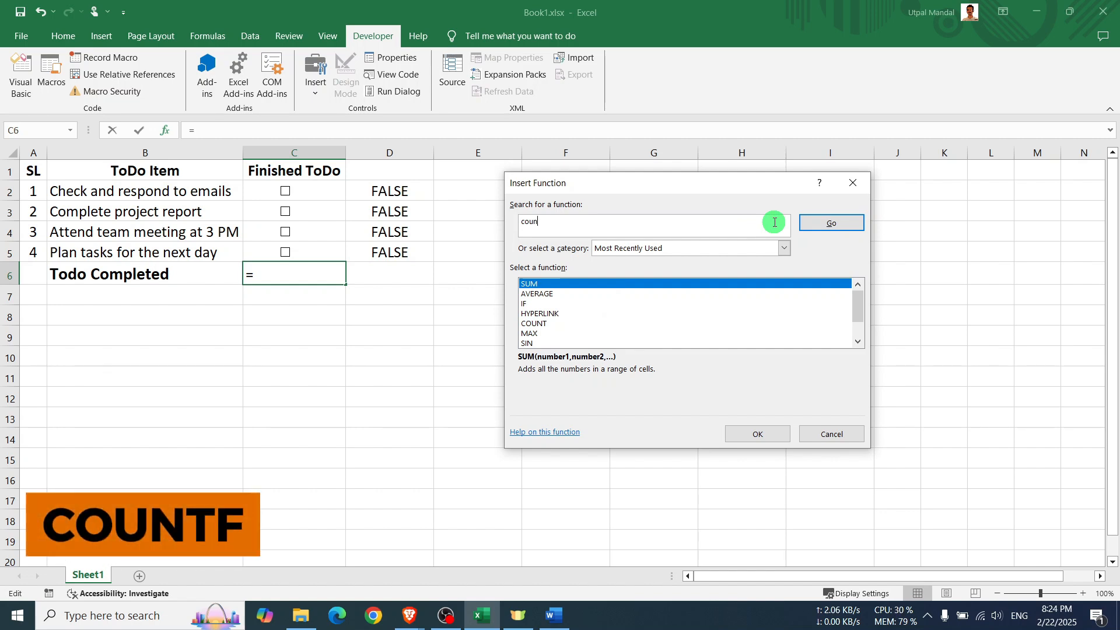
type("tif")
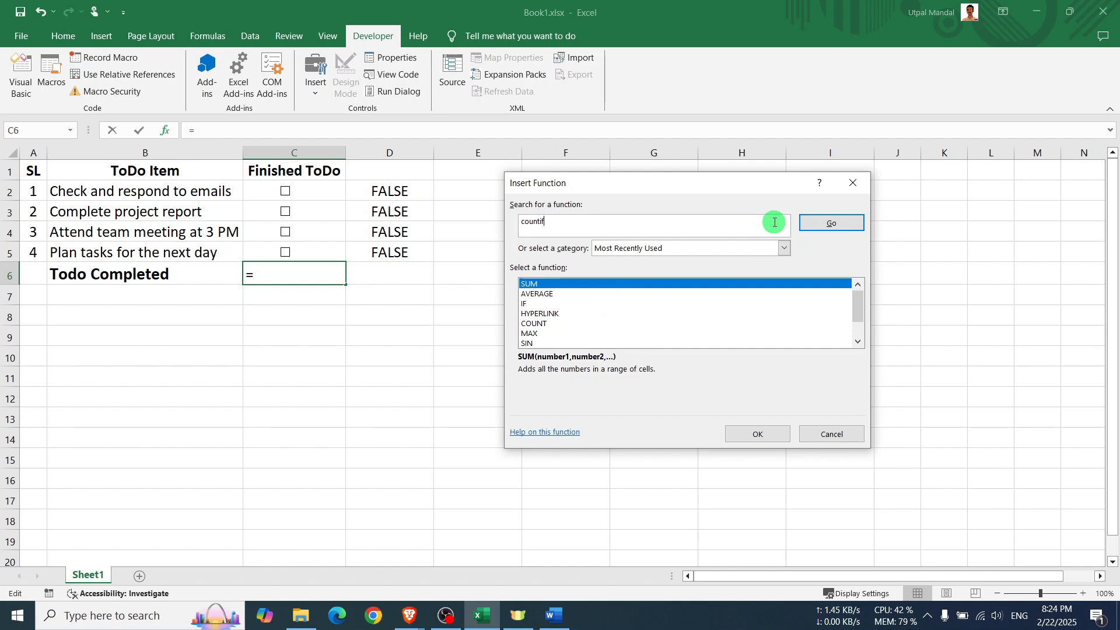
left_click(844, 225)
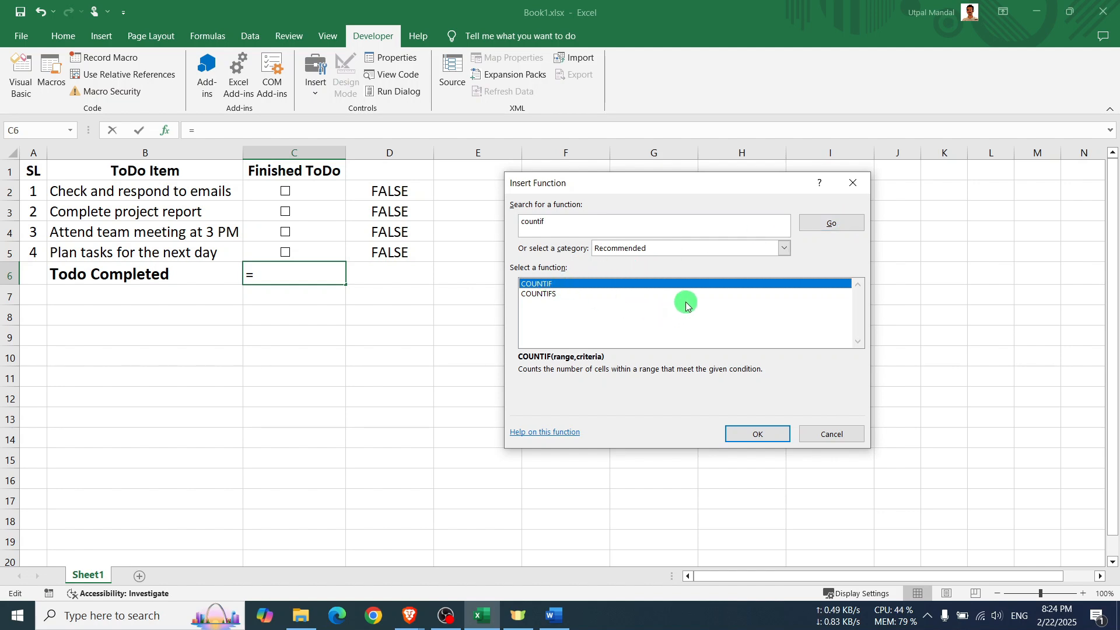
left_click(758, 435)
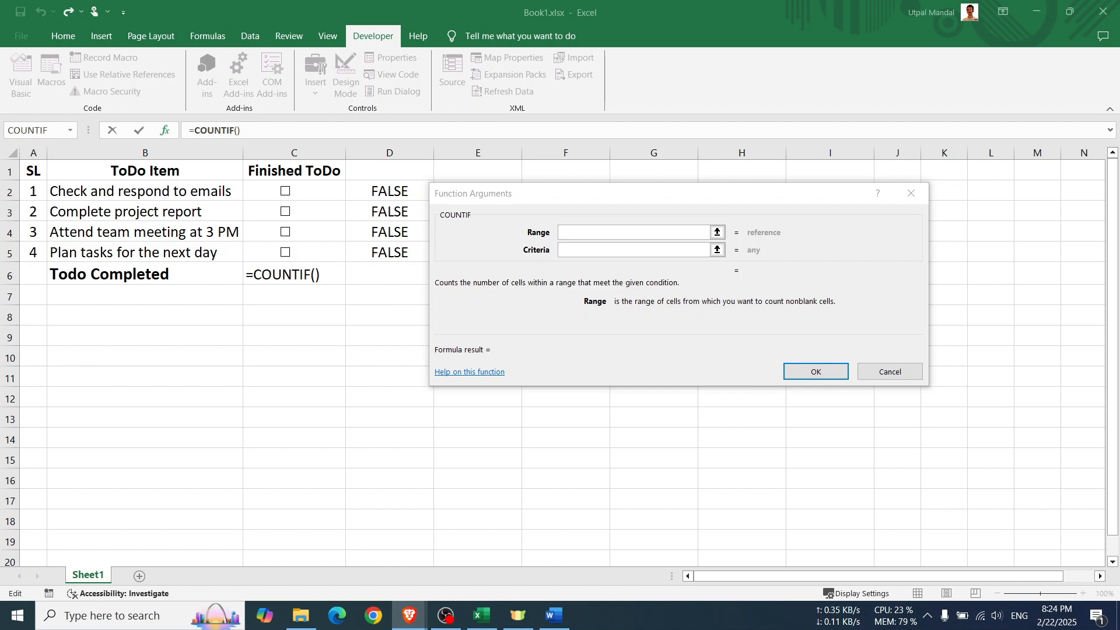
Set the COUNTIF arguments to range D2:D5 and criteria true, and accept the formula.
left_click_drag(741, 193, 731, 180)
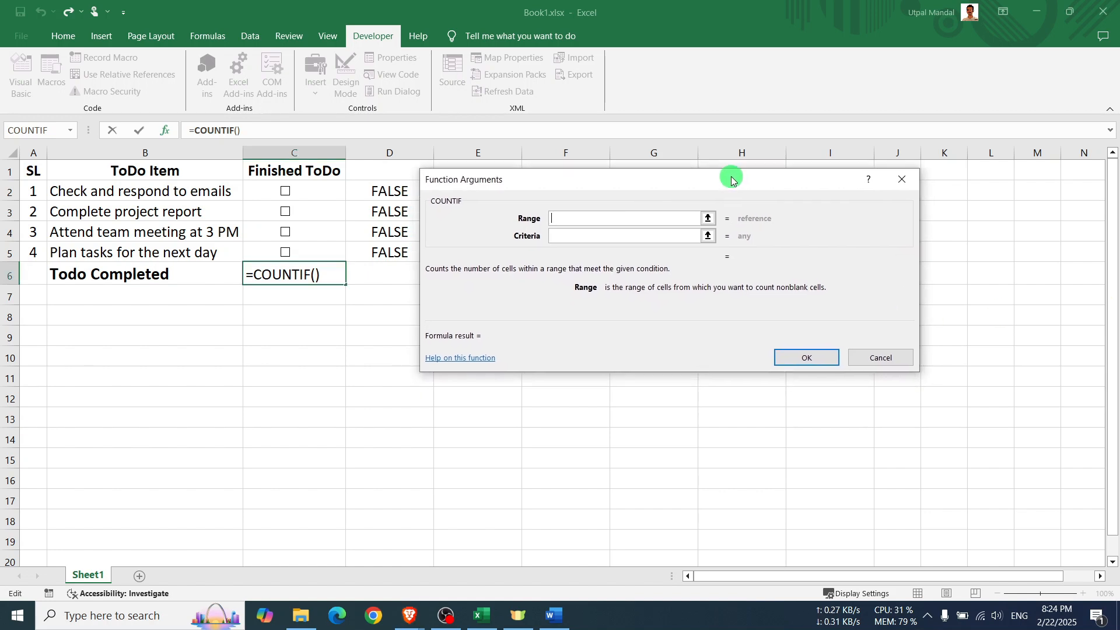
left_click_drag(650, 176, 712, 180)
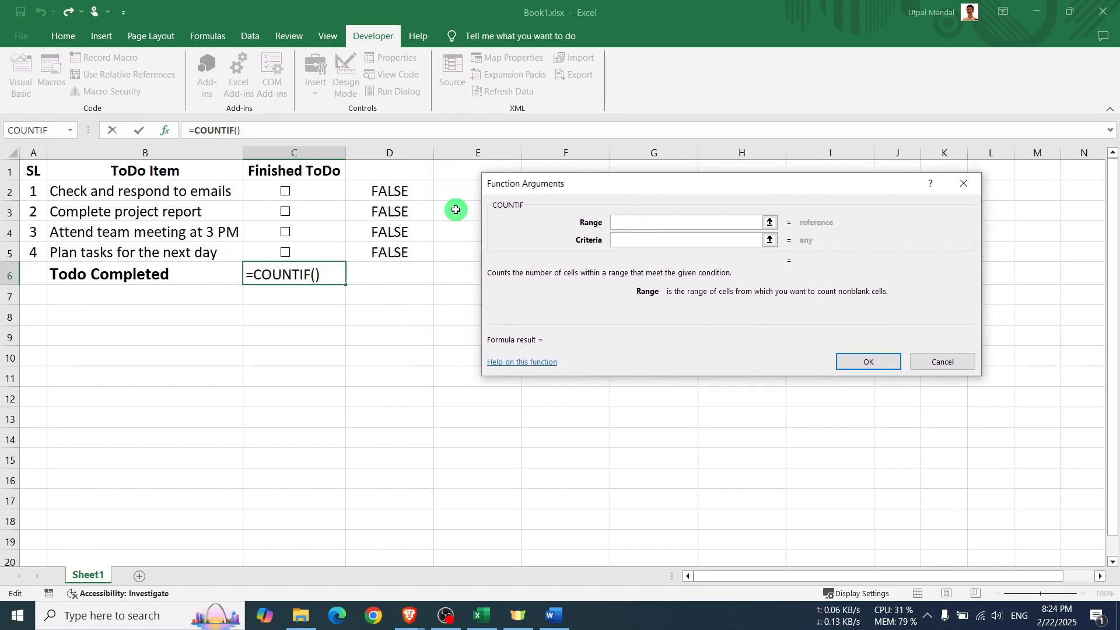
left_click_drag(408, 191, 408, 254)
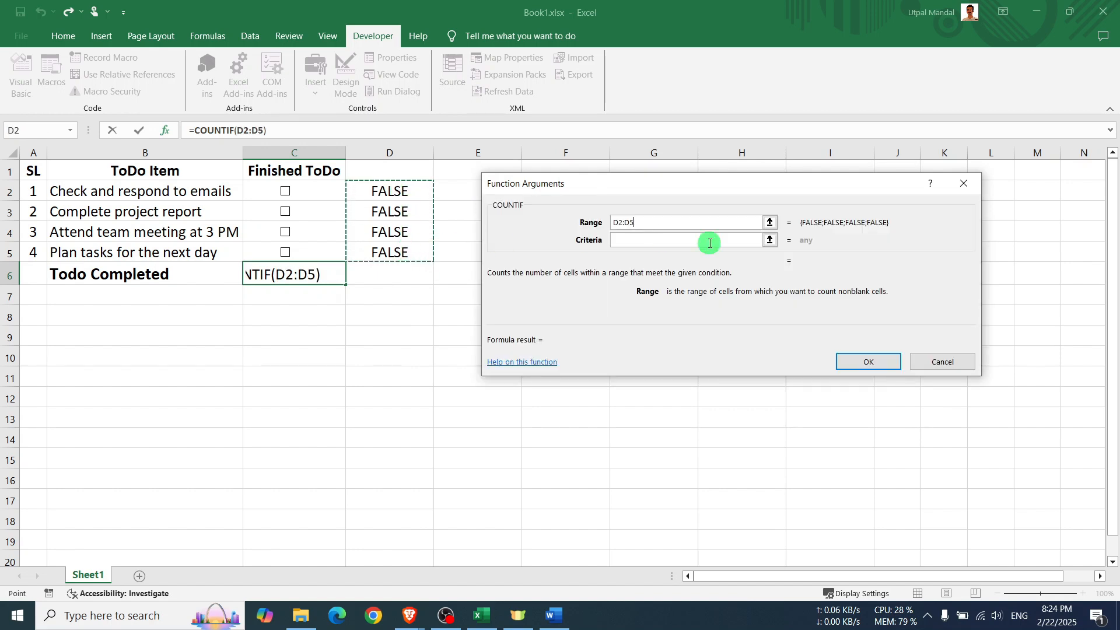
left_click(627, 239)
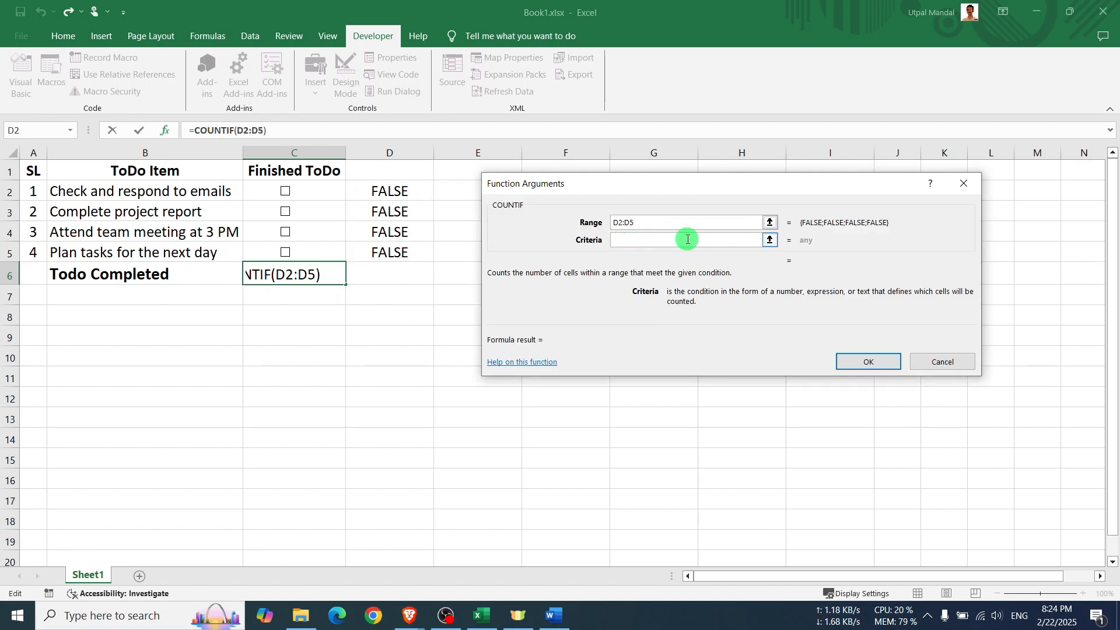
type("true")
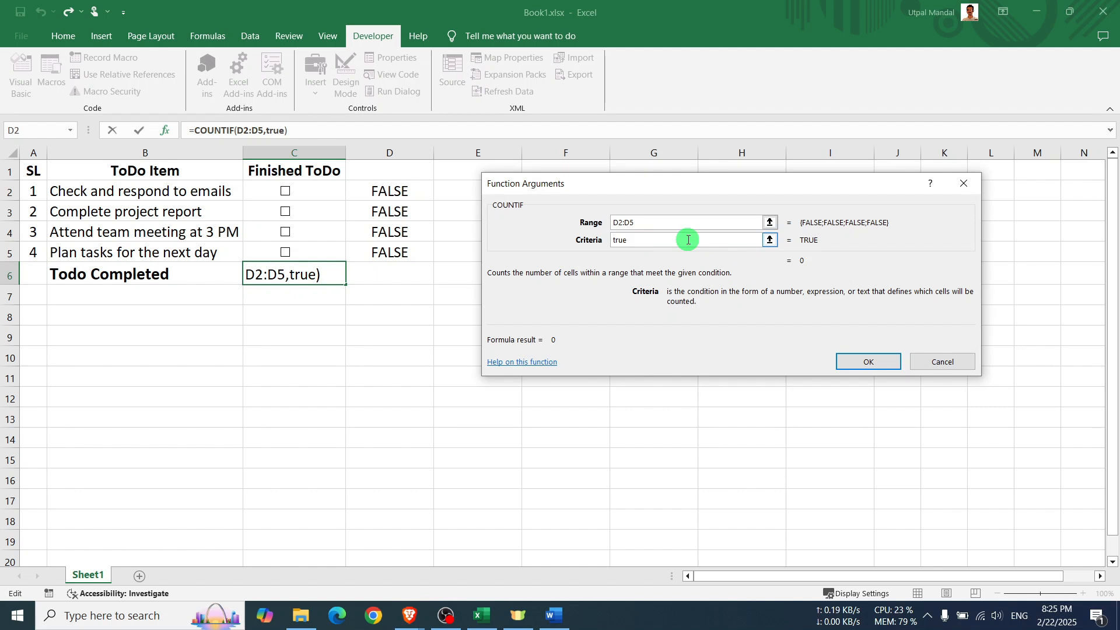
left_click(867, 362)
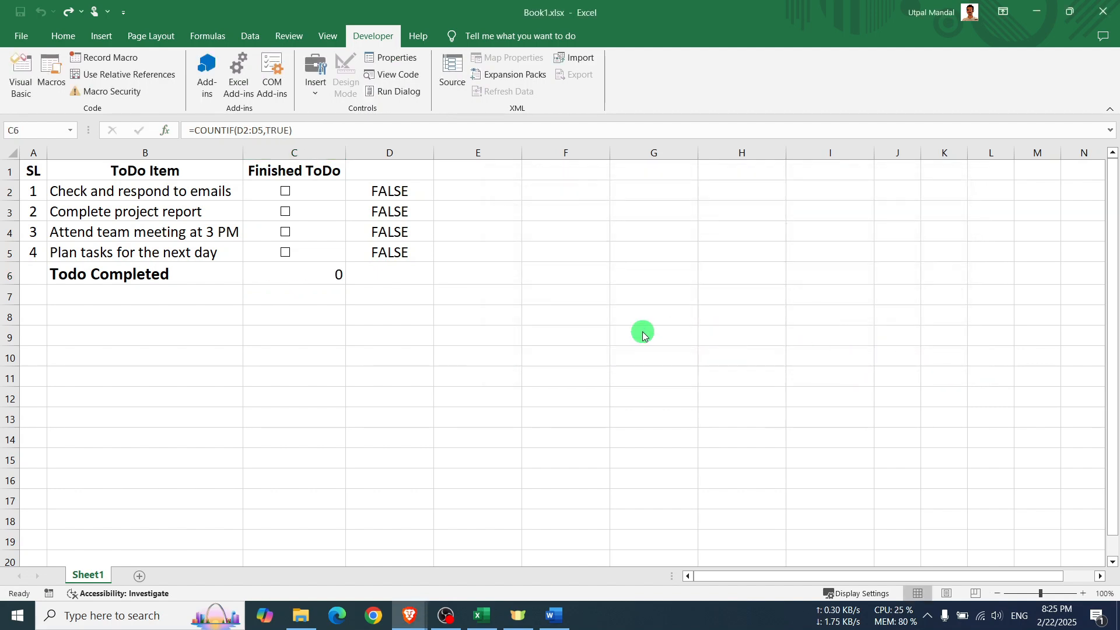
Tick the check boxes in C2 to C5 and clear them again to test the count in C6.
left_click(281, 273)
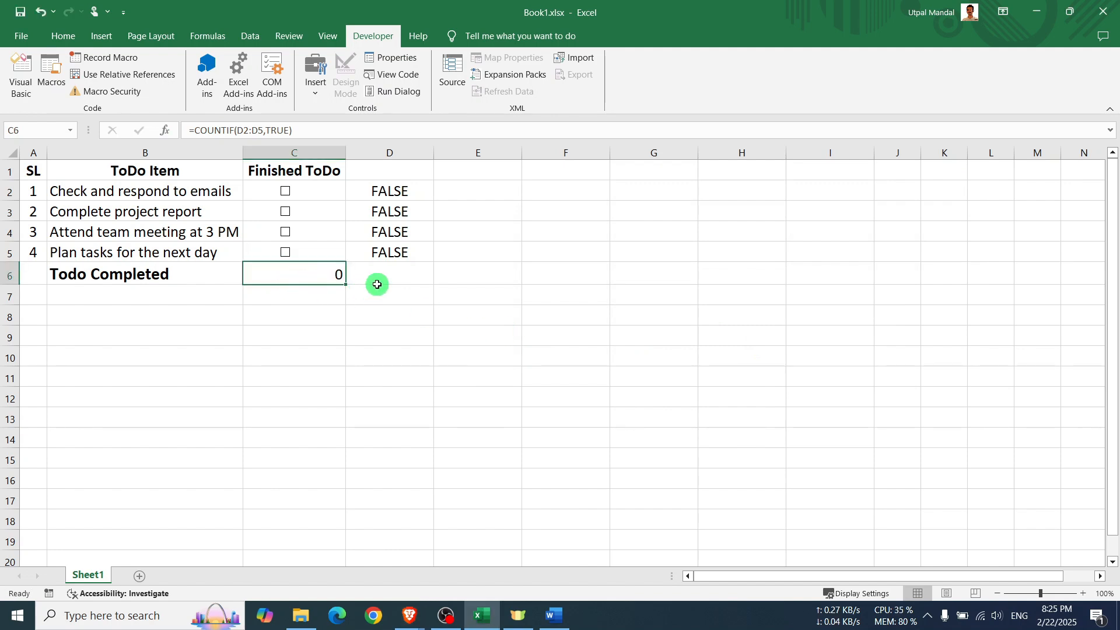
left_click(286, 197)
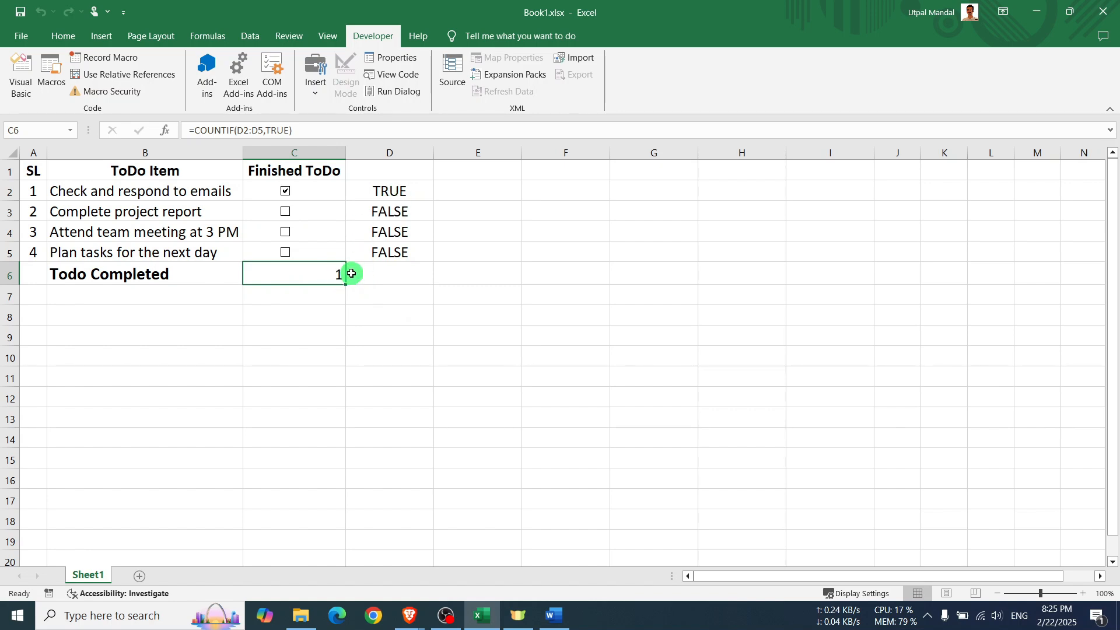
left_click(286, 213)
left_click(285, 233)
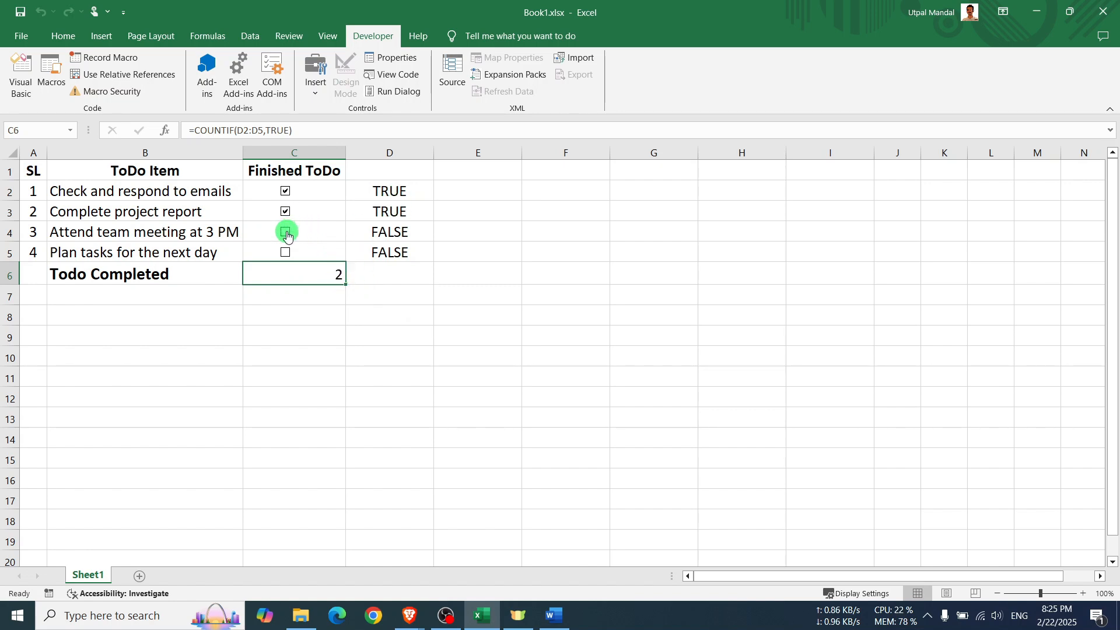
left_click(285, 252)
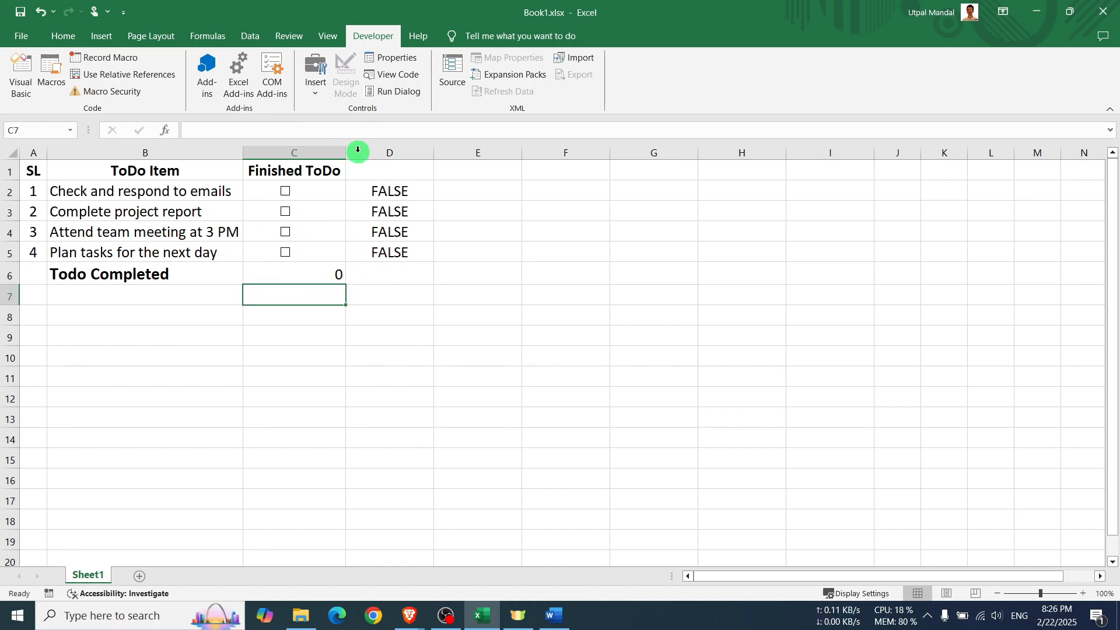
left_click(316, 193)
left_click(311, 215)
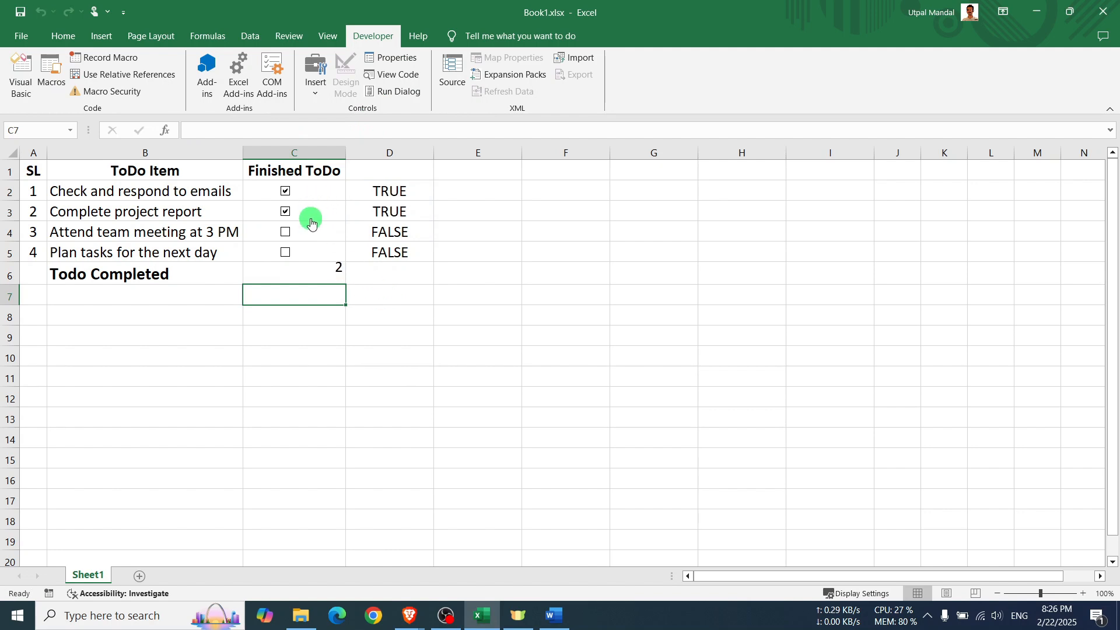
left_click(306, 233)
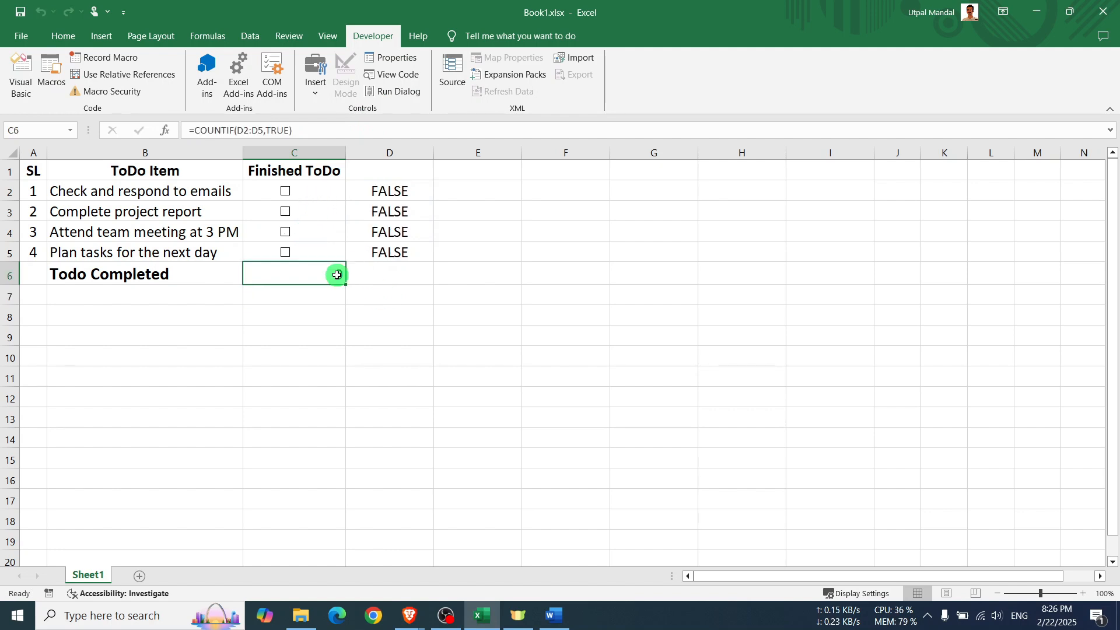
Extend the formula in C6 to divide by the number of tasks, making it =COUNTIF(D2:D5,TRUE)/COUNTA(B2:B5).
left_click(315, 134)
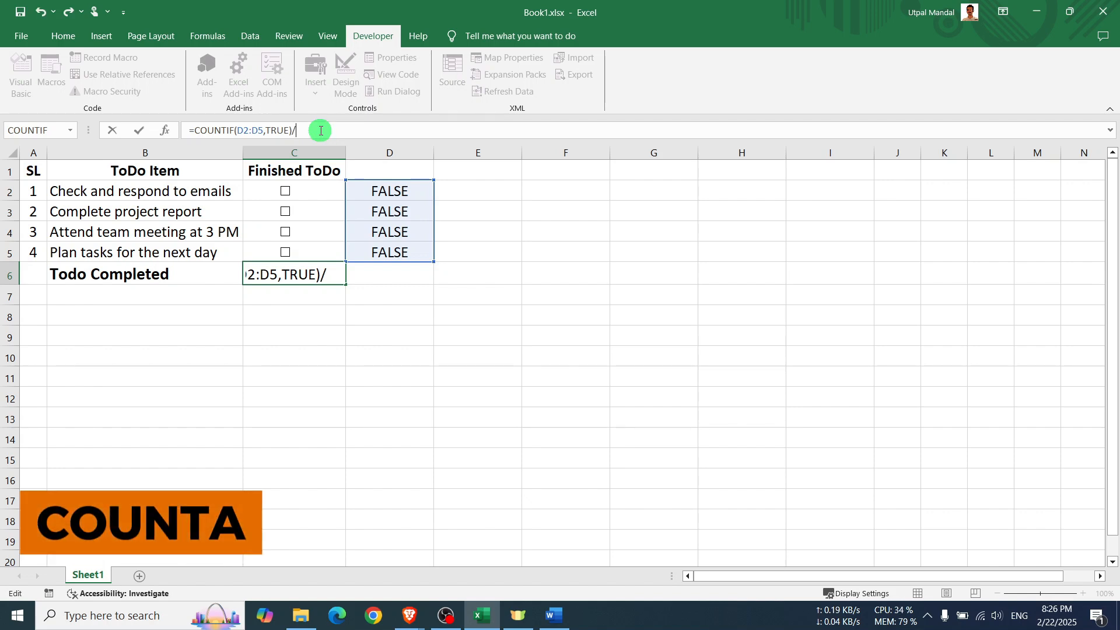
type("ount")
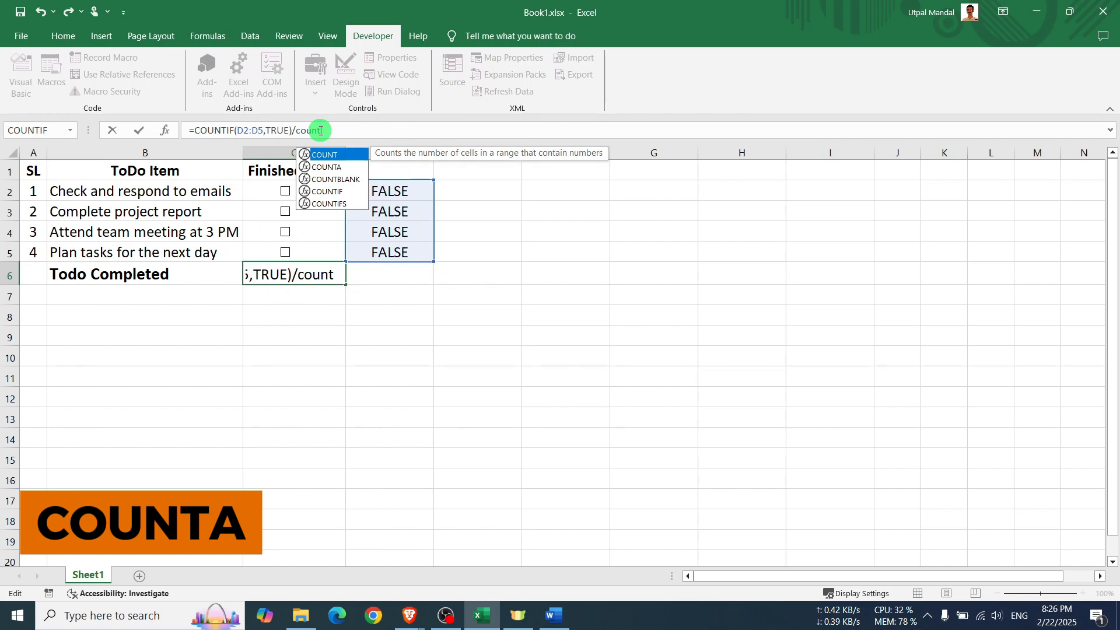
type("a")
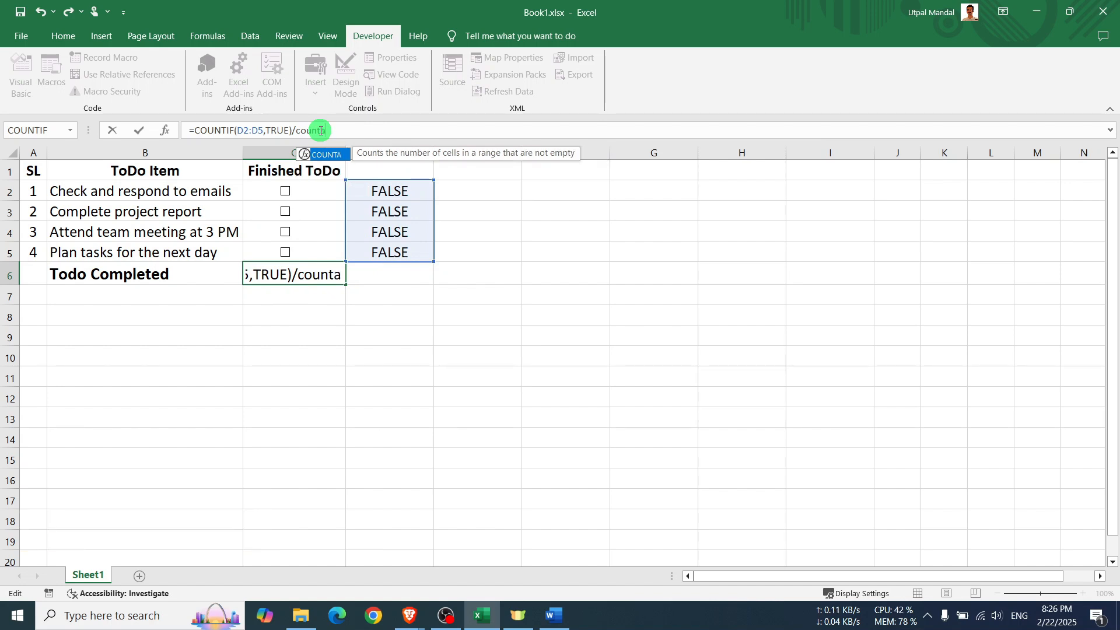
left_click(349, 129)
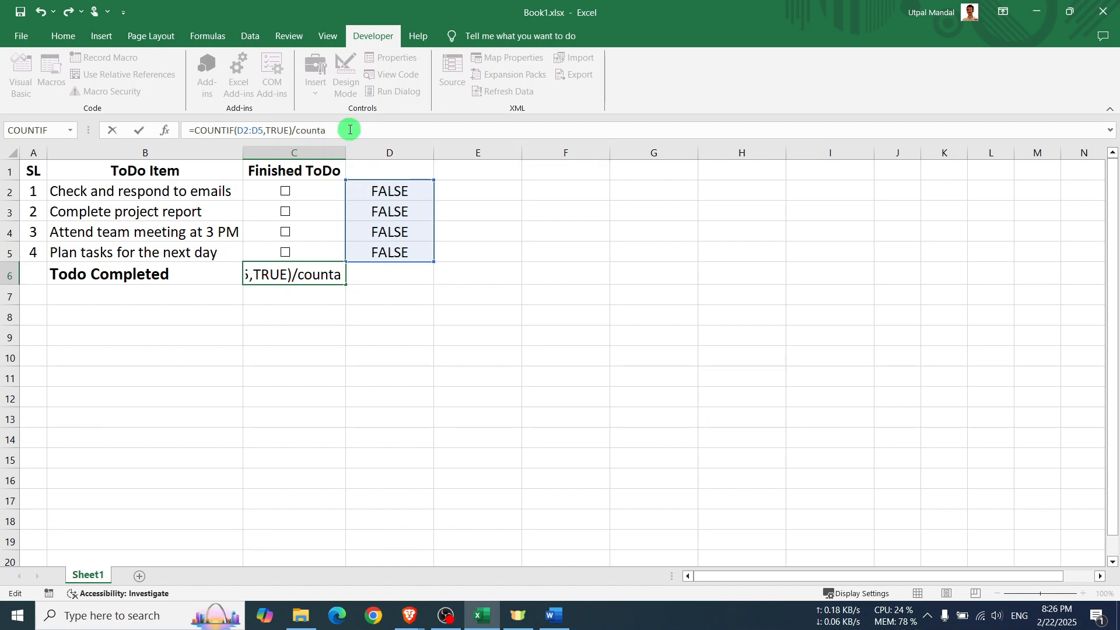
type("(")
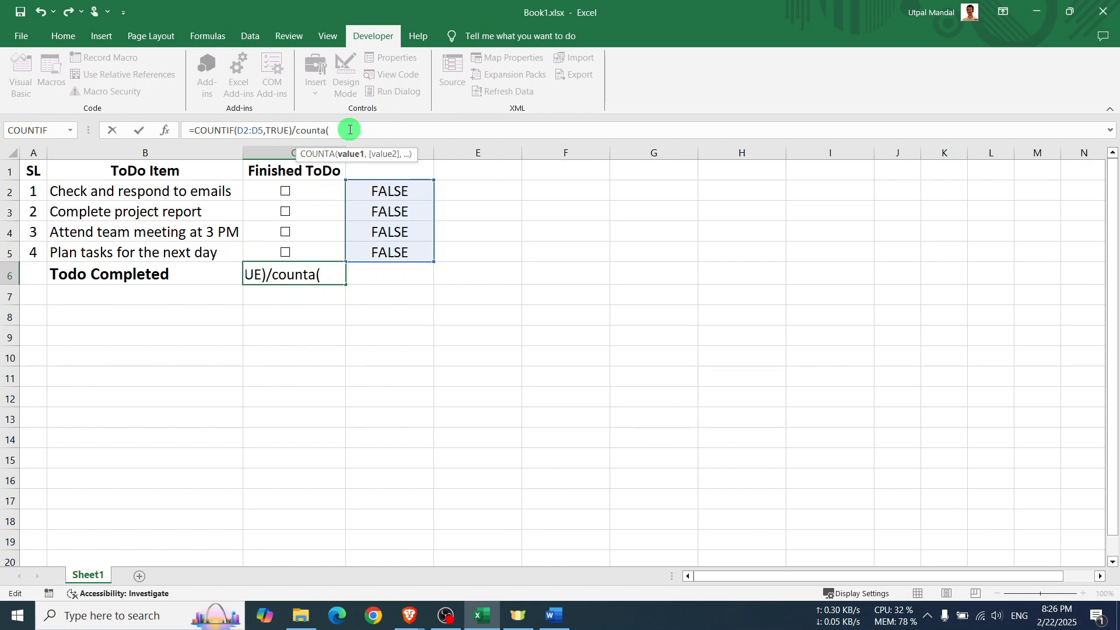
left_click_drag(192, 190, 193, 250)
left_click(387, 130)
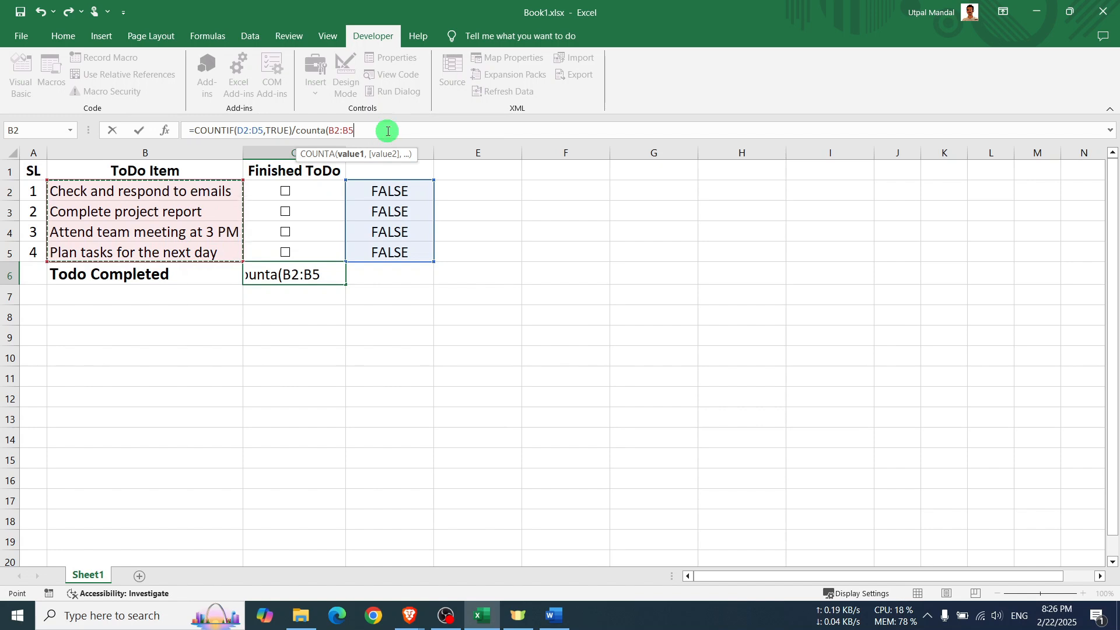
type(")")
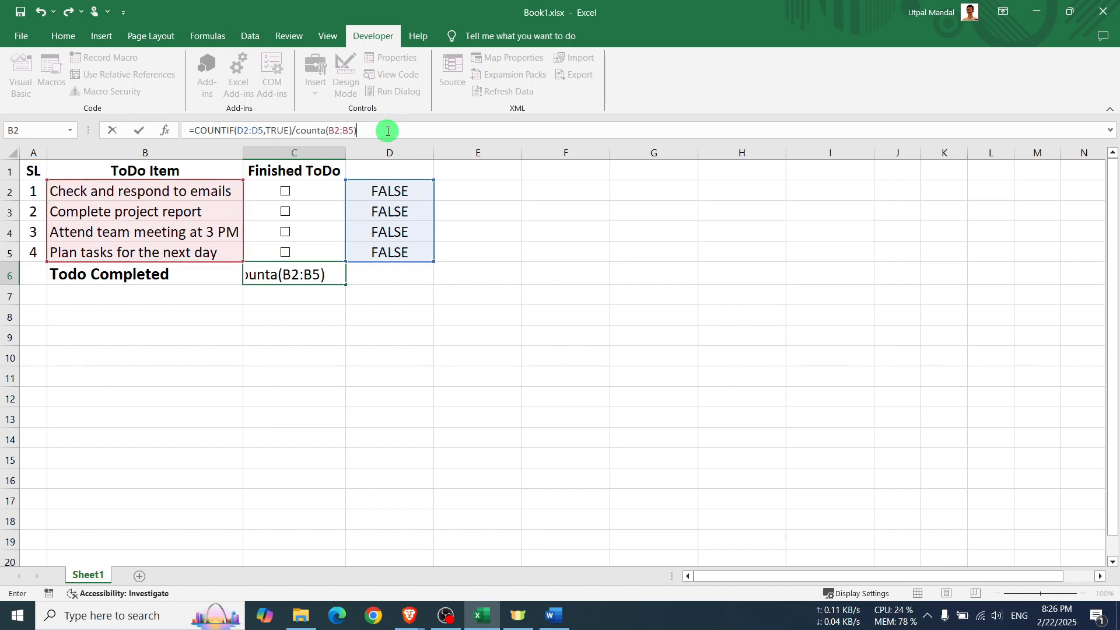
key("Return")
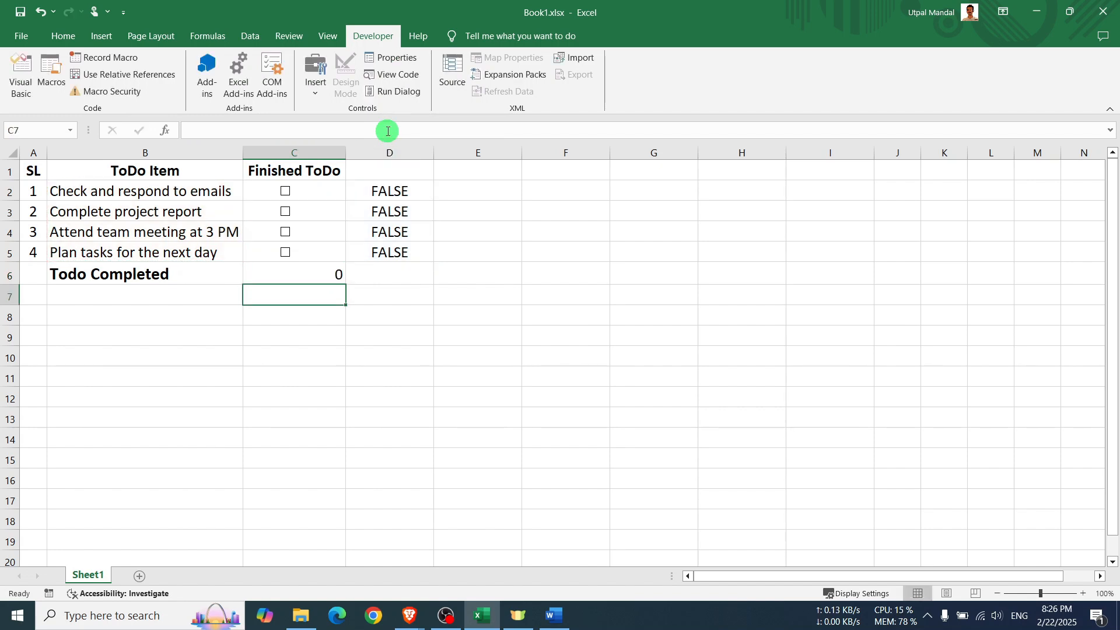
Tick the check boxes in C2, C3 and C4 to test the completion ratio, and select cell C6.
left_click(285, 191)
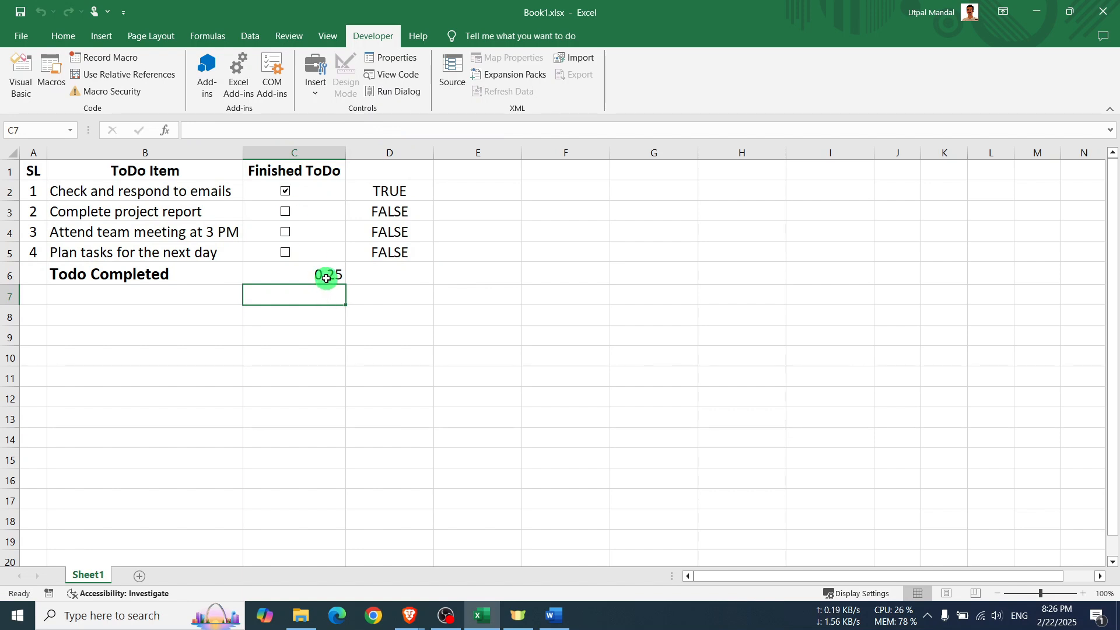
left_click(285, 212)
left_click(286, 231)
left_click(285, 252)
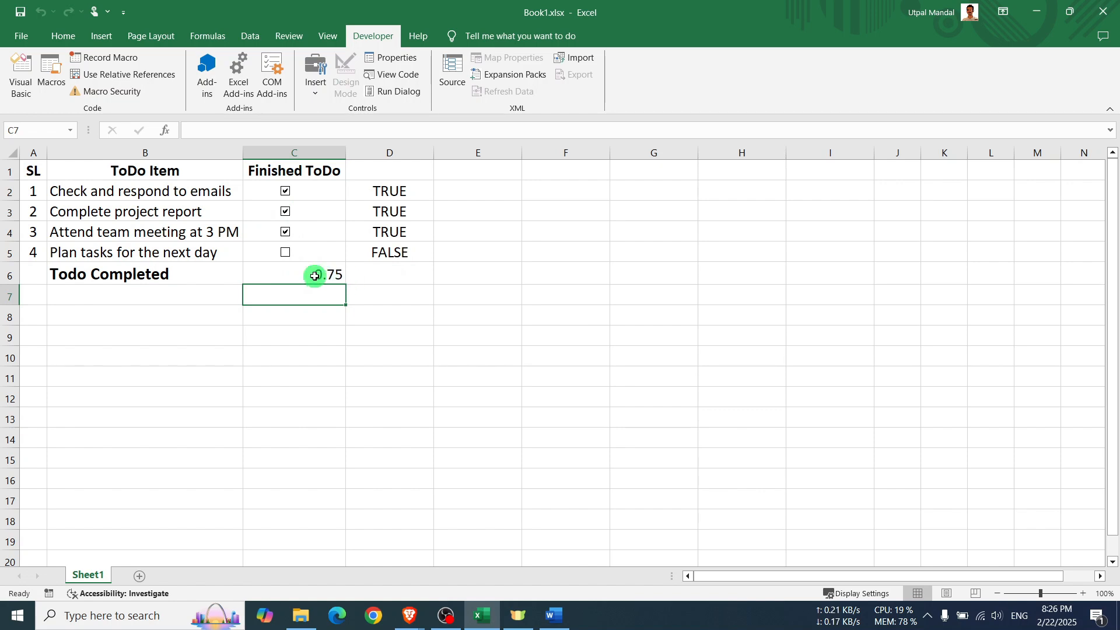
left_click(318, 275)
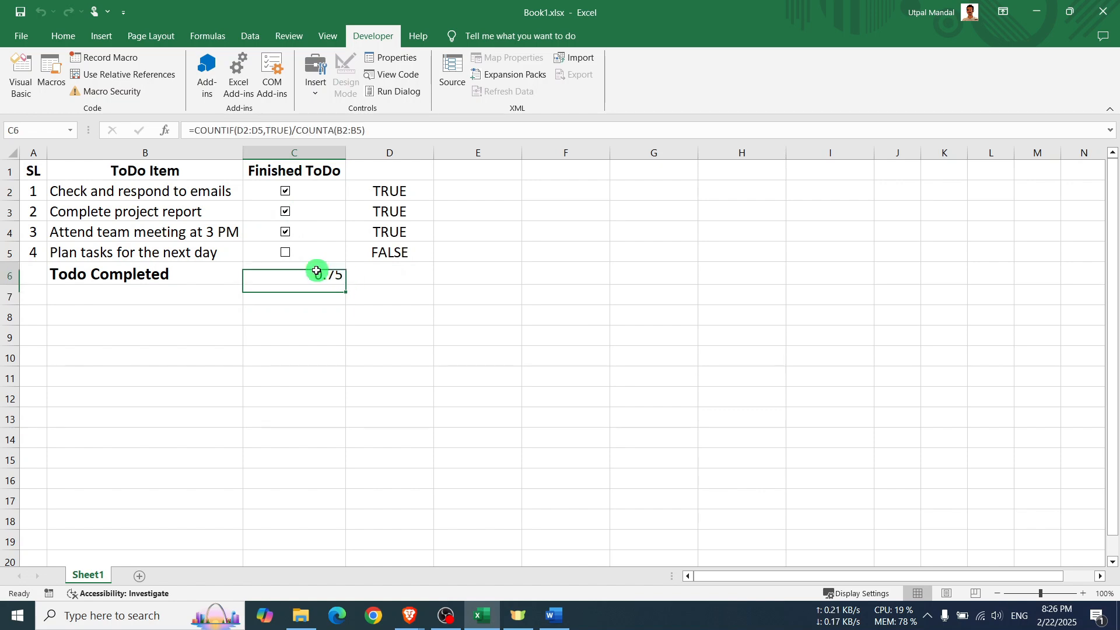
Format the completion ratio in C6 as a percentage and tick the check box in C5.
left_click(373, 271)
left_click(321, 273)
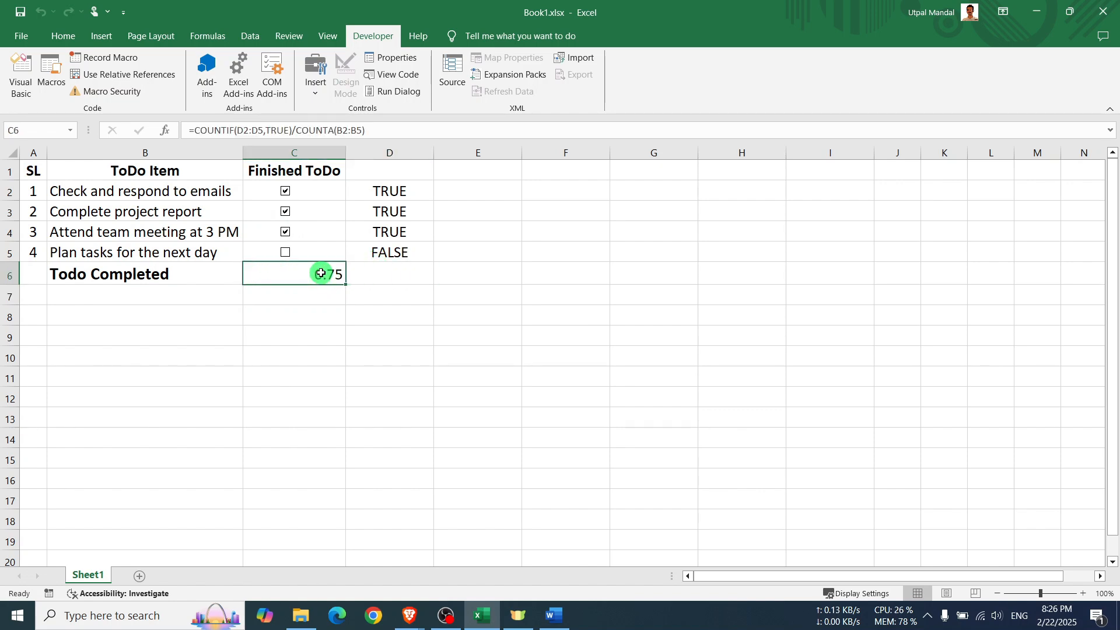
left_click(63, 39)
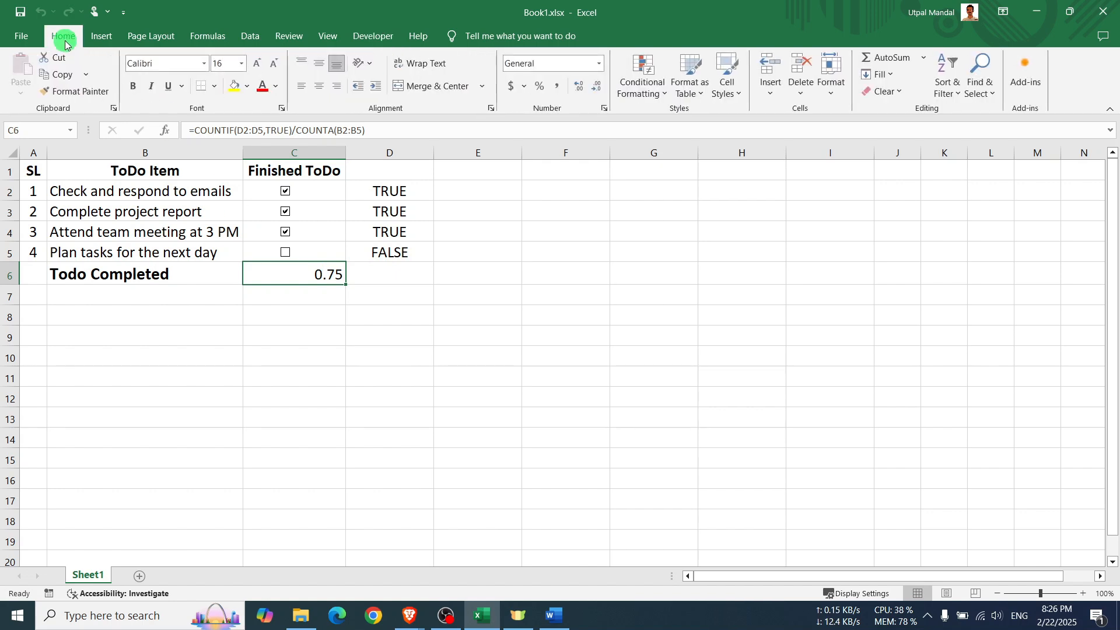
left_click(538, 88)
left_click(449, 284)
left_click(302, 274)
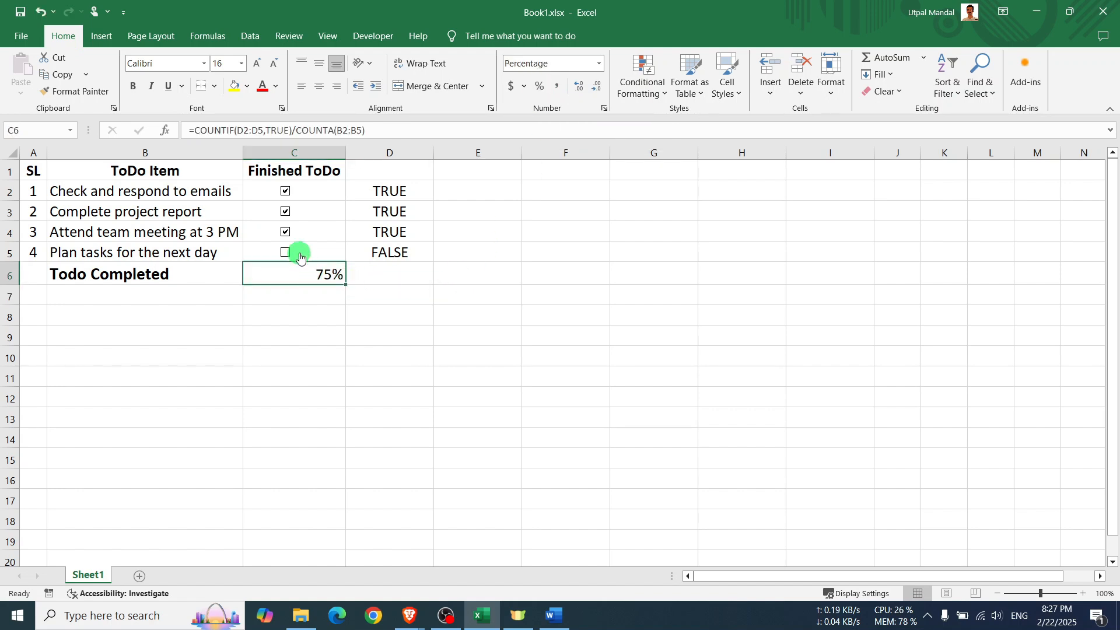
left_click(286, 252)
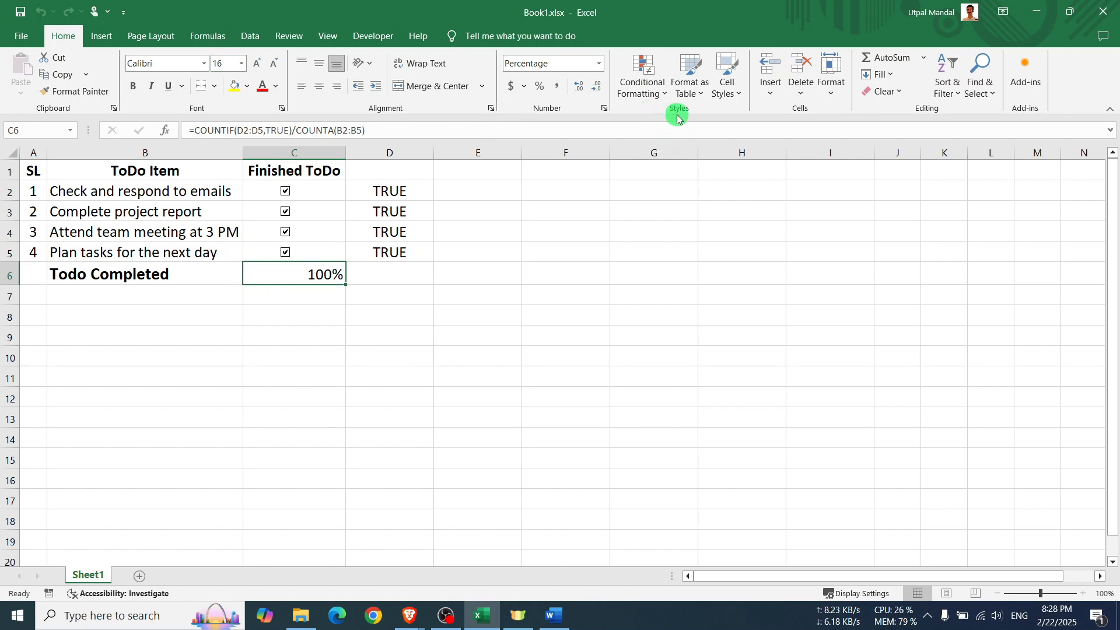
Apply a solid-fill Blue Data Bar as conditional formatting to cell C6.
left_click(663, 95)
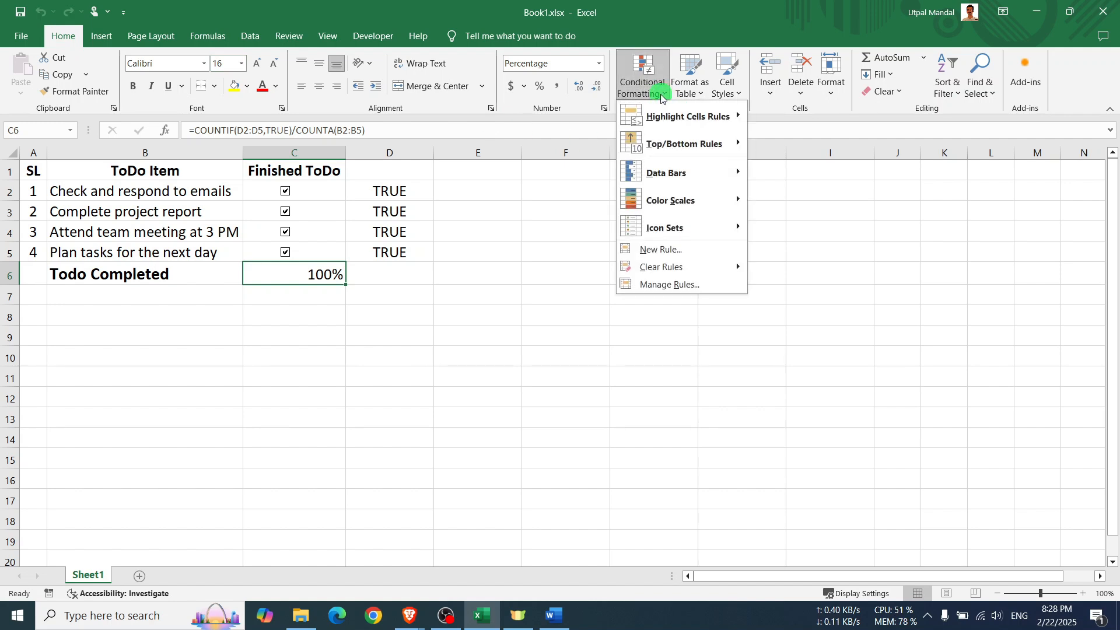
mouse_move(662, 173)
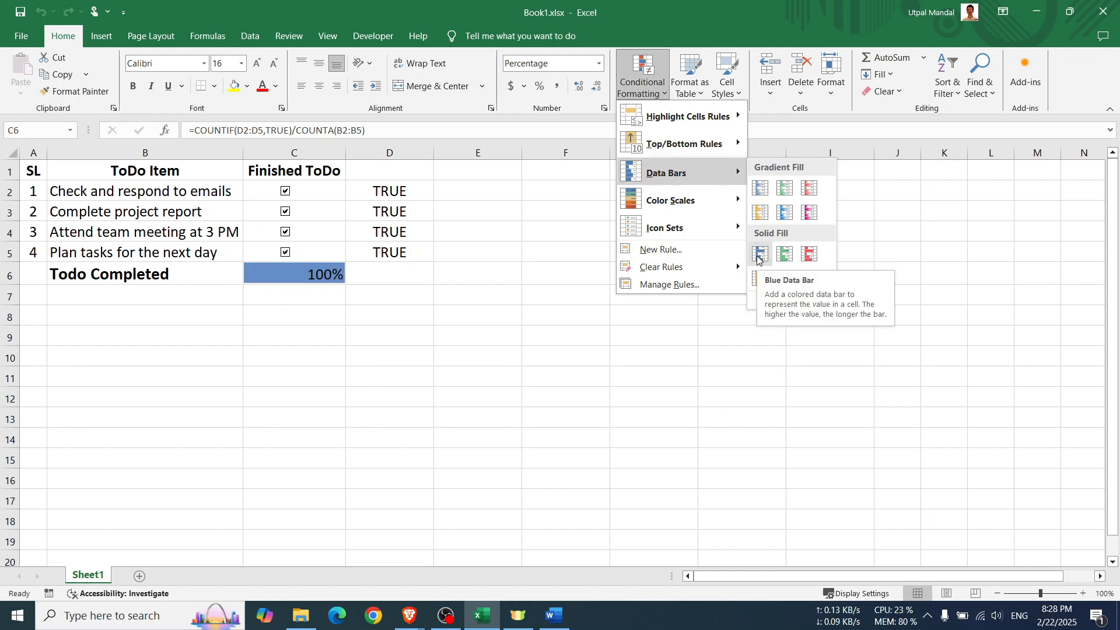
left_click(758, 255)
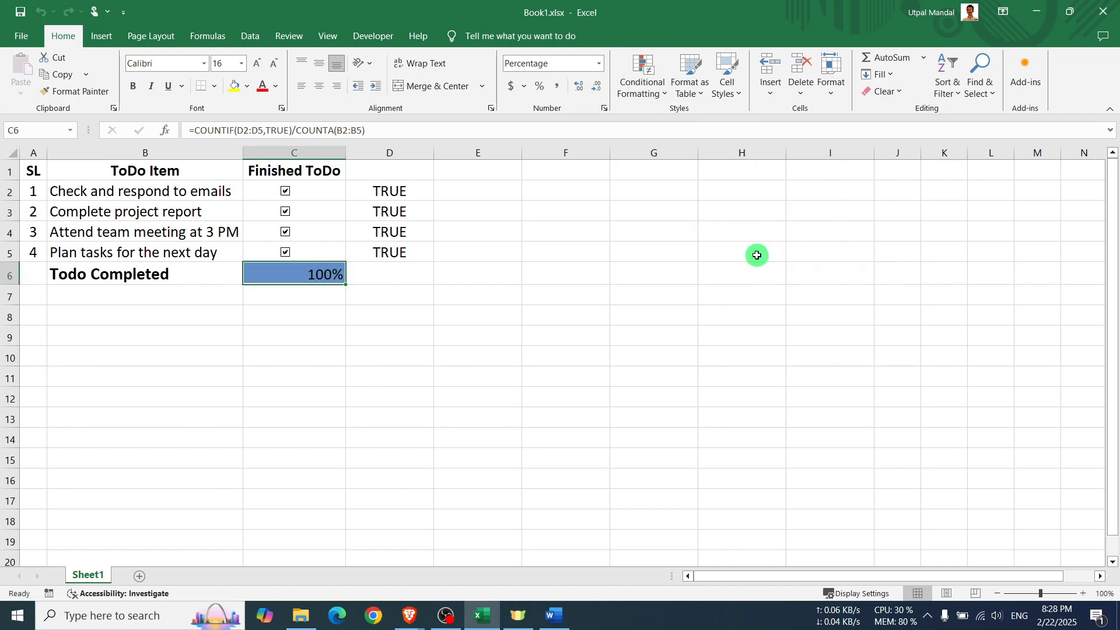
Open C6's existing data bar rule for editing and set its minimum type to Number.
left_click(653, 87)
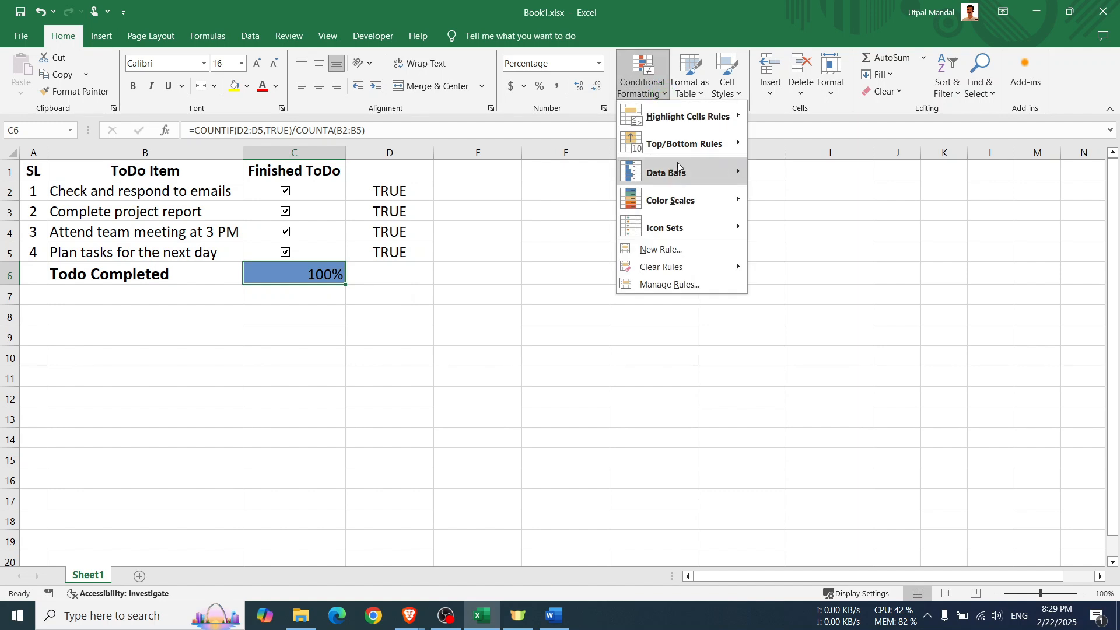
left_click(649, 286)
left_click(620, 249)
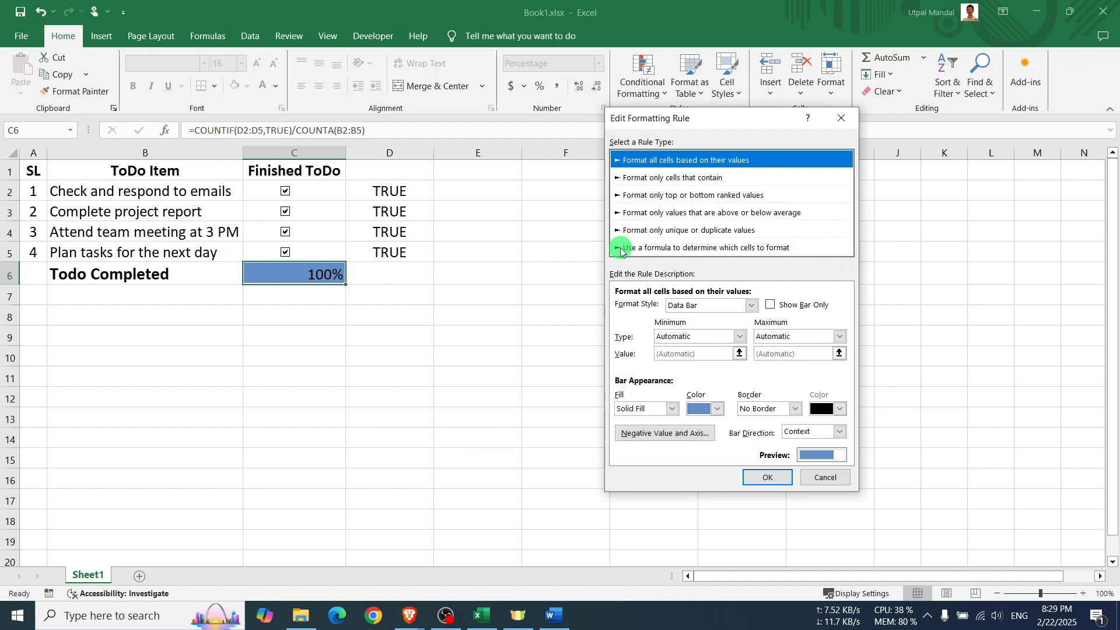
left_click(740, 337)
left_click(702, 359)
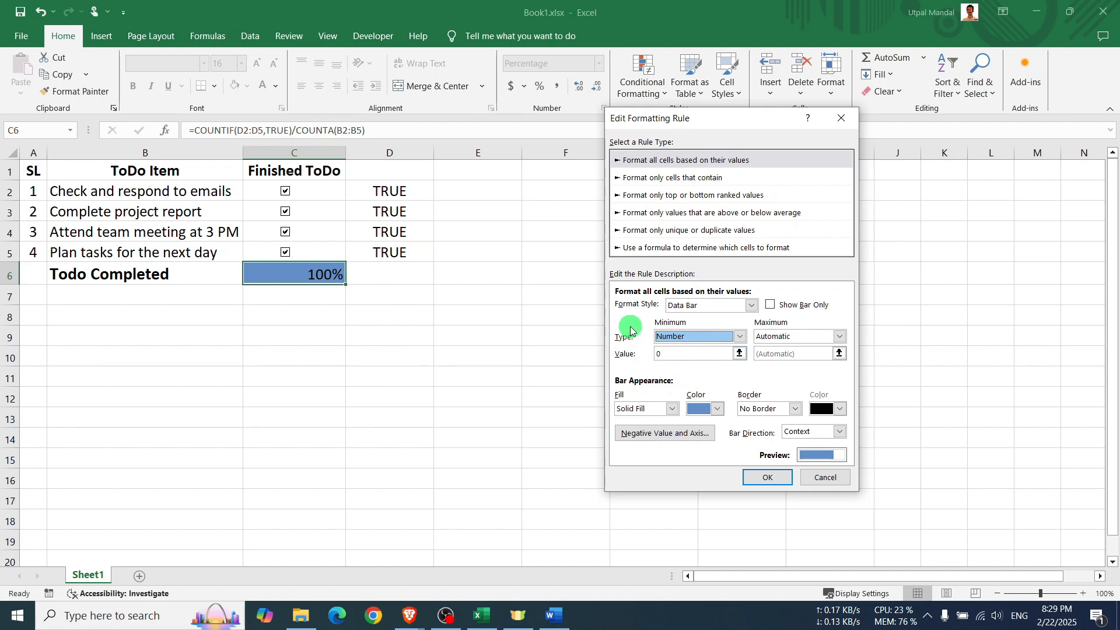
Set the data bar's maximum type to Number with a value of 100%, keep the minimum at 0, and apply the rule.
left_click(779, 337)
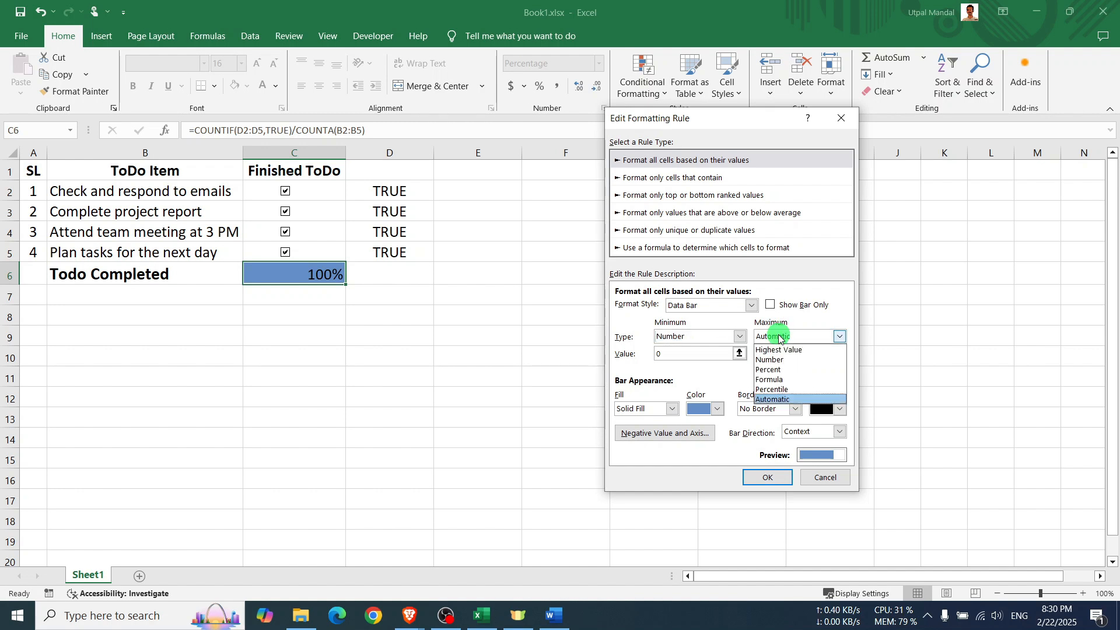
left_click(777, 360)
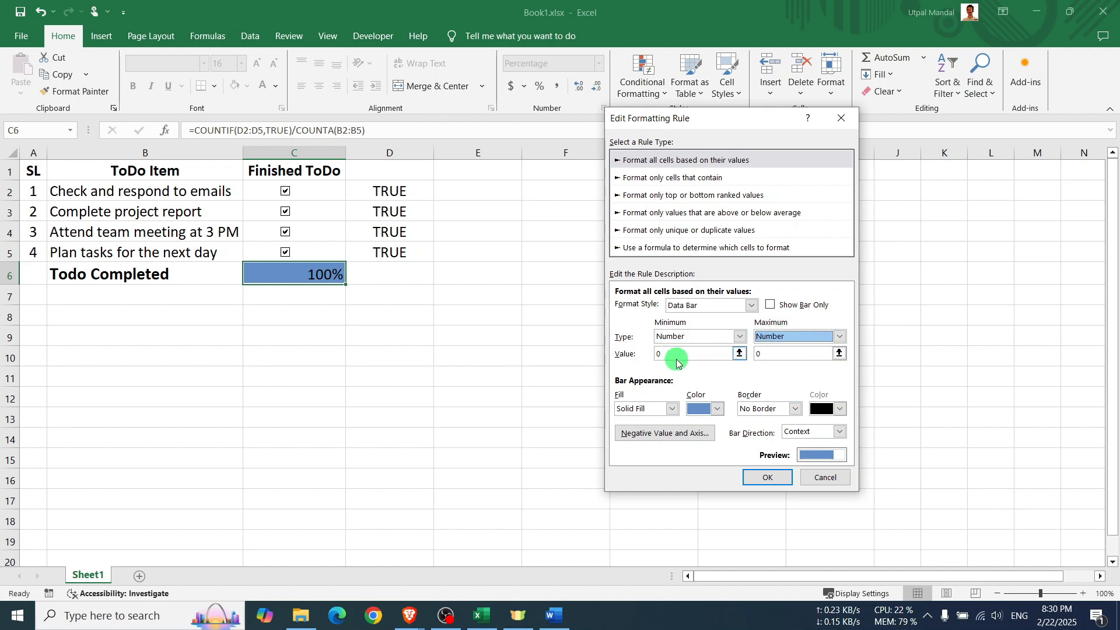
left_click(670, 357)
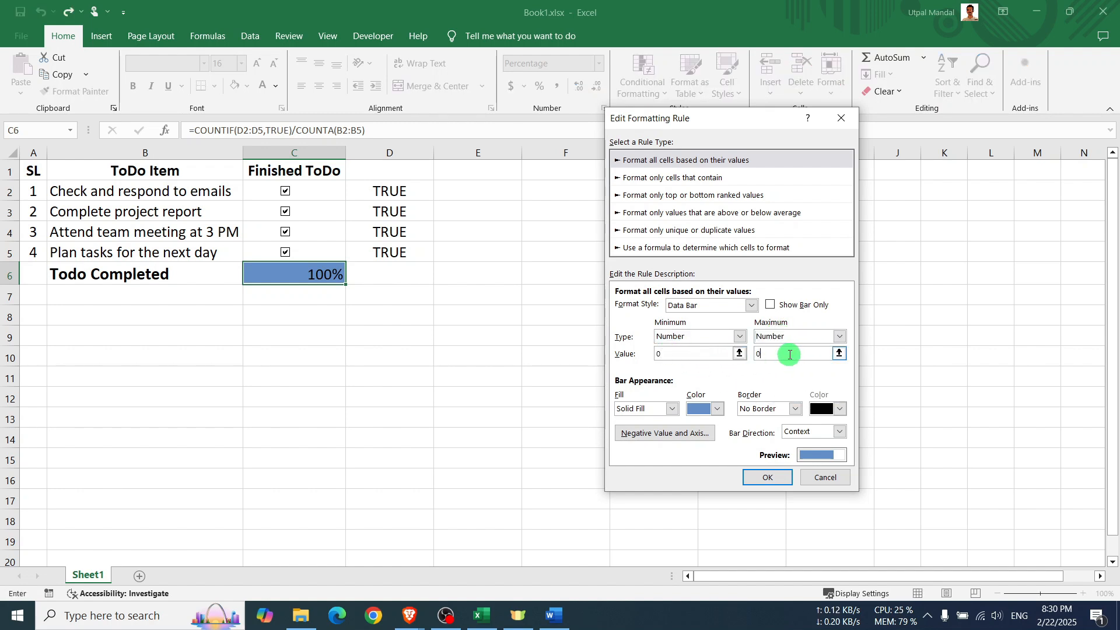
left_click_drag(780, 354, 740, 354)
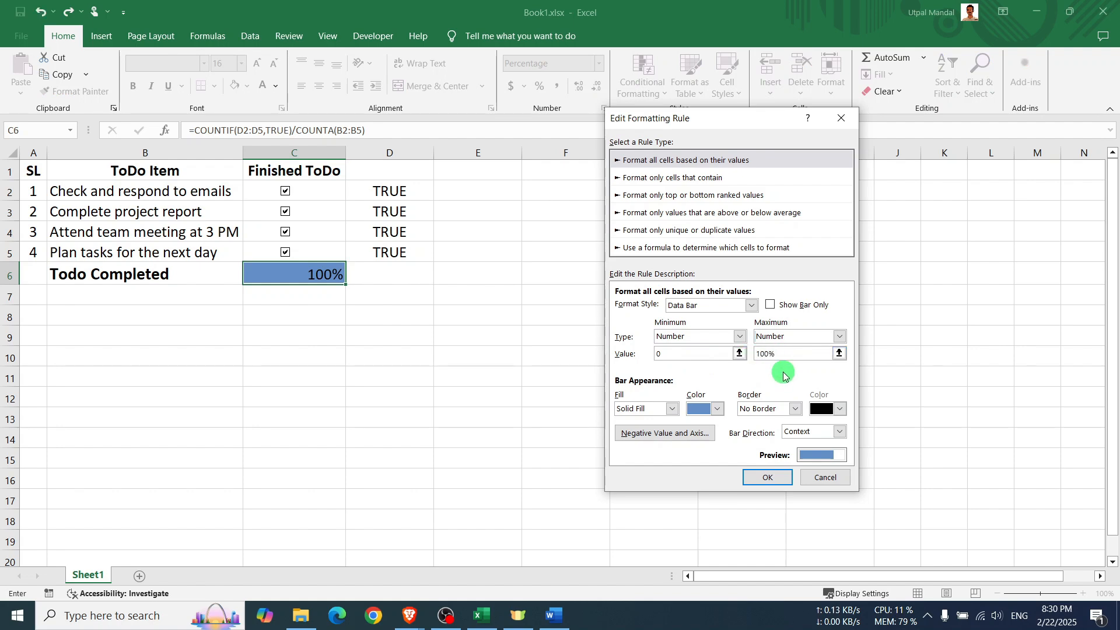
left_click(767, 477)
left_click(811, 396)
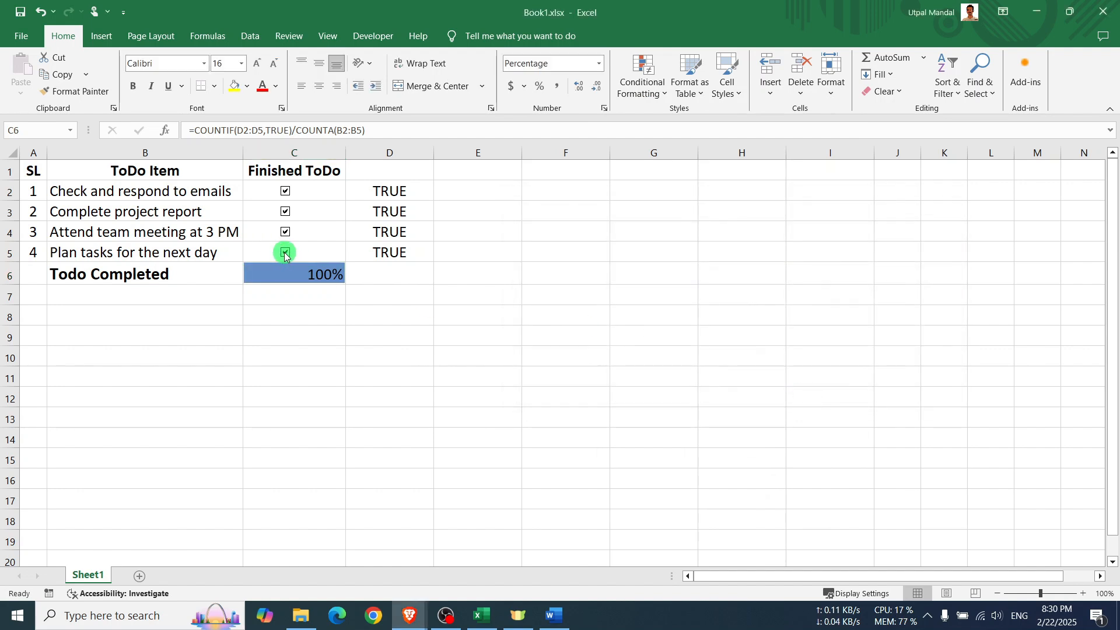
Clear the check boxes in C5, C4, C3 and C2 to test the data bar in C6.
left_click(291, 269)
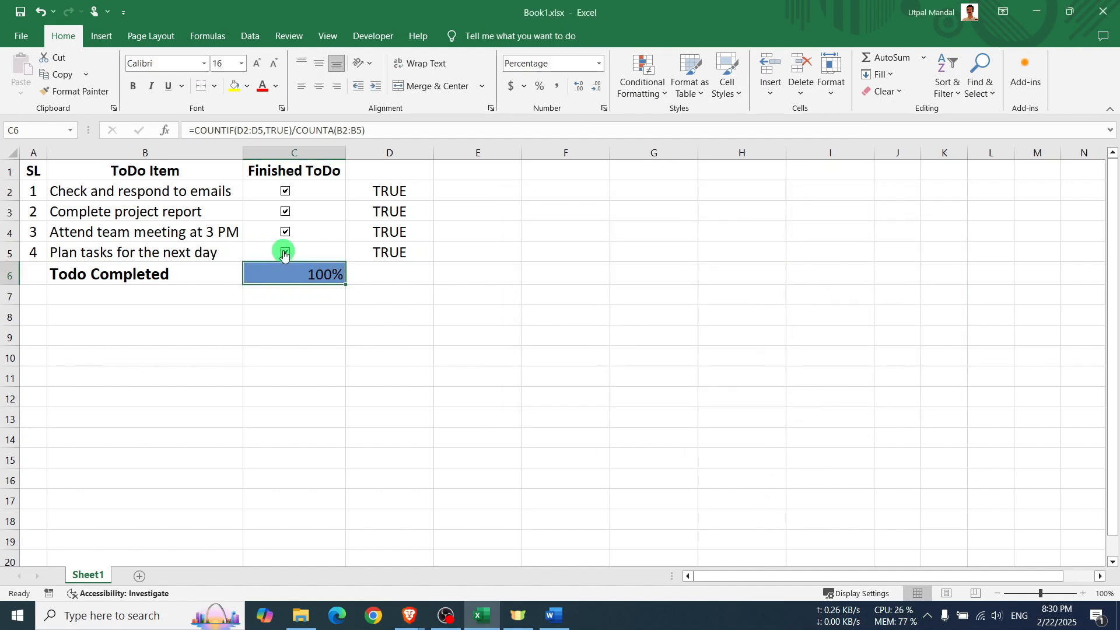
left_click(284, 252)
left_click(285, 232)
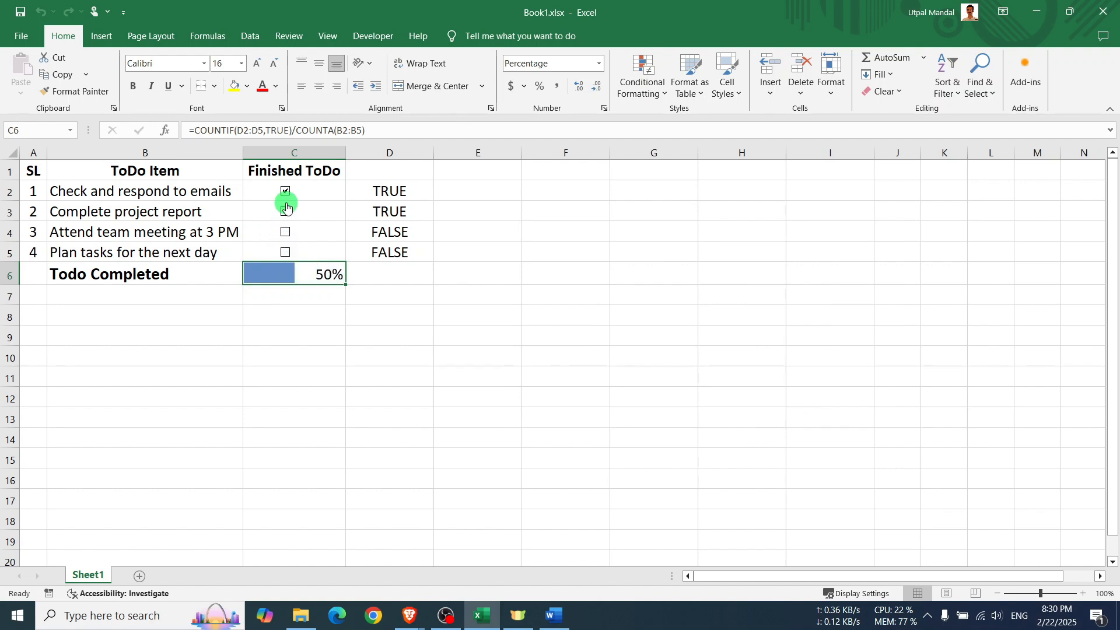
left_click(285, 207)
left_click(283, 179)
left_click(285, 191)
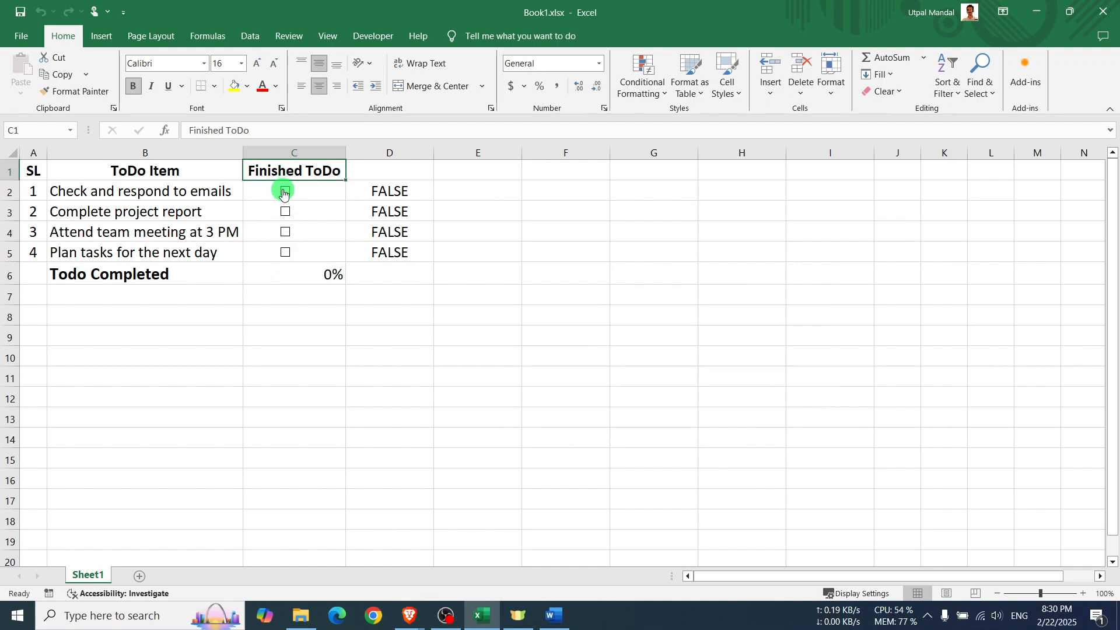